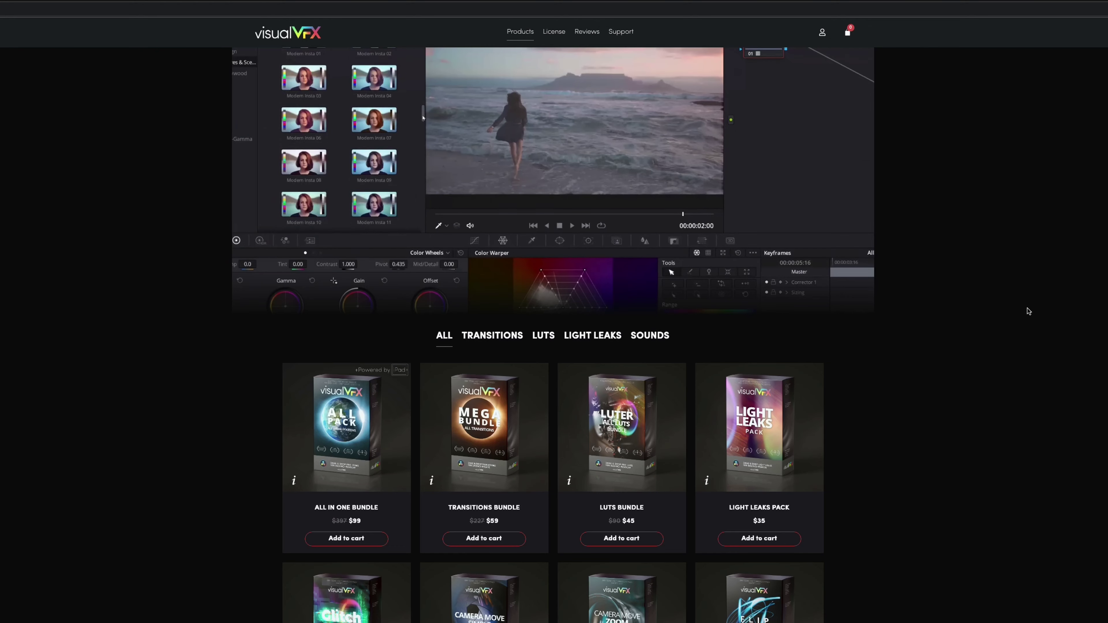
Scroll down the Visual VFX store and preview the product cards, including the $45 LUTs Bundle.
scroll(1027, 310, "down", 3)
scroll(1027, 311, "down", 2)
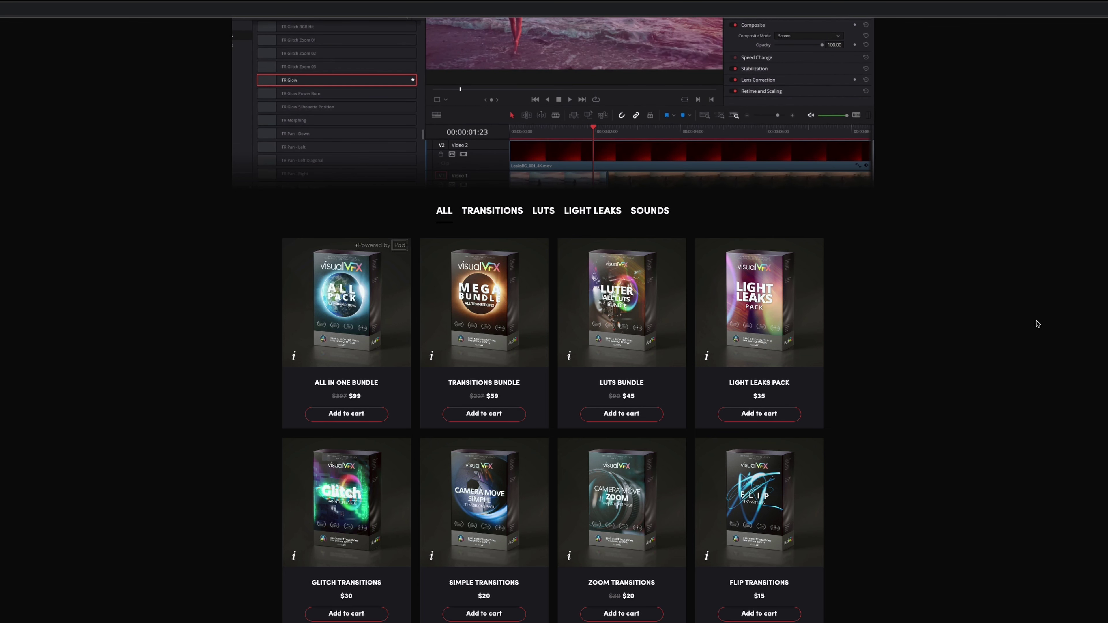
scroll(1040, 328, "down", 1)
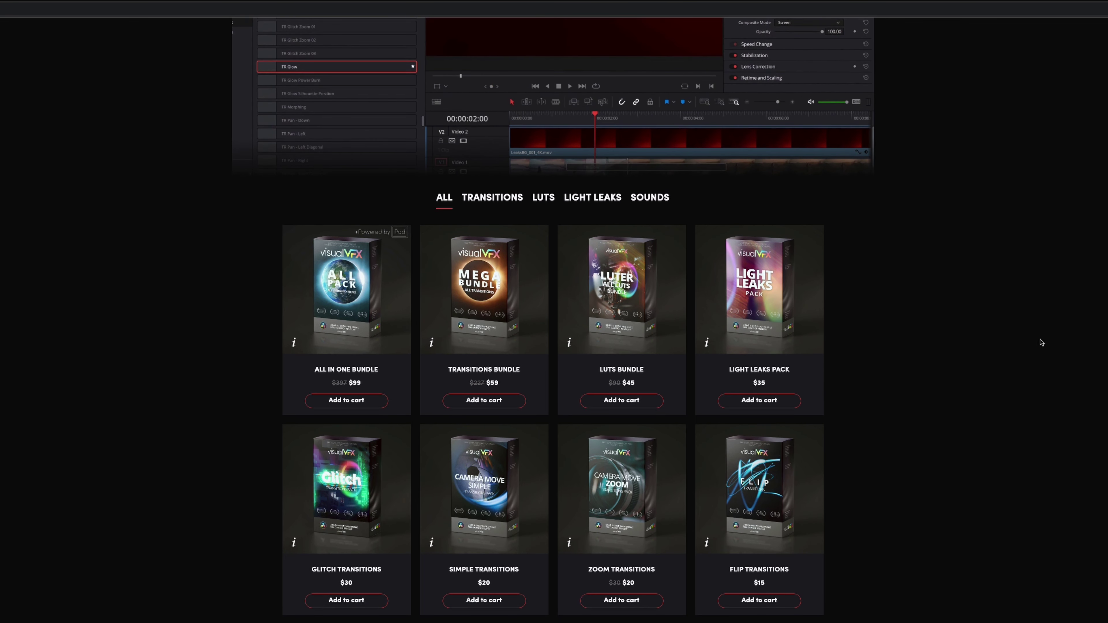
scroll(1042, 343, "down", 2)
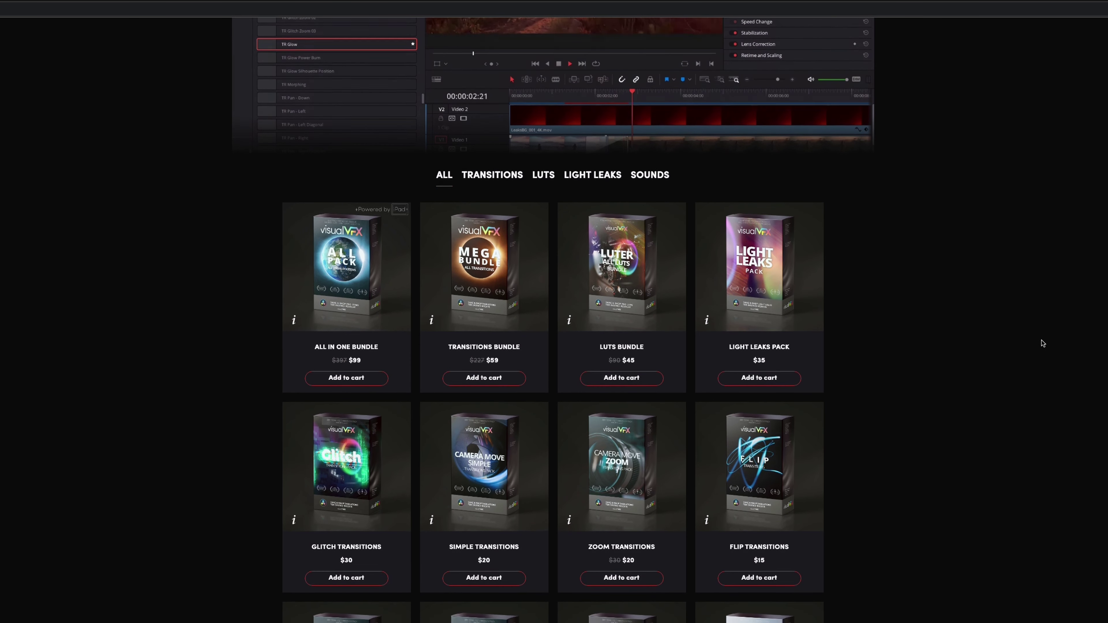
scroll(1040, 365, "down", 1)
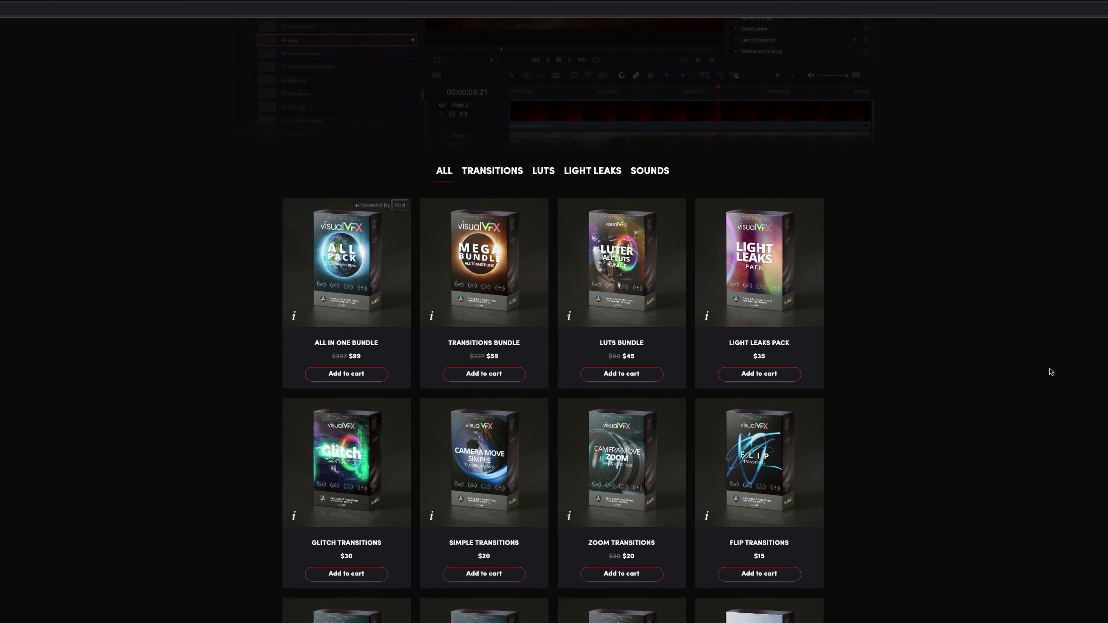
scroll(1050, 367, "down", 1)
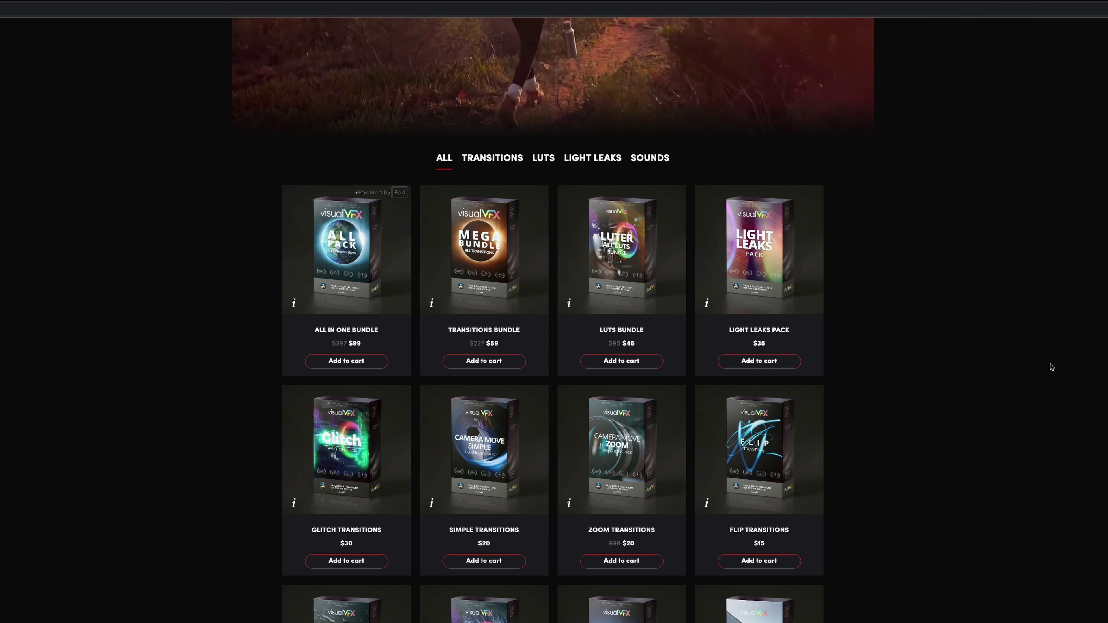
scroll(1050, 366, "down", 3)
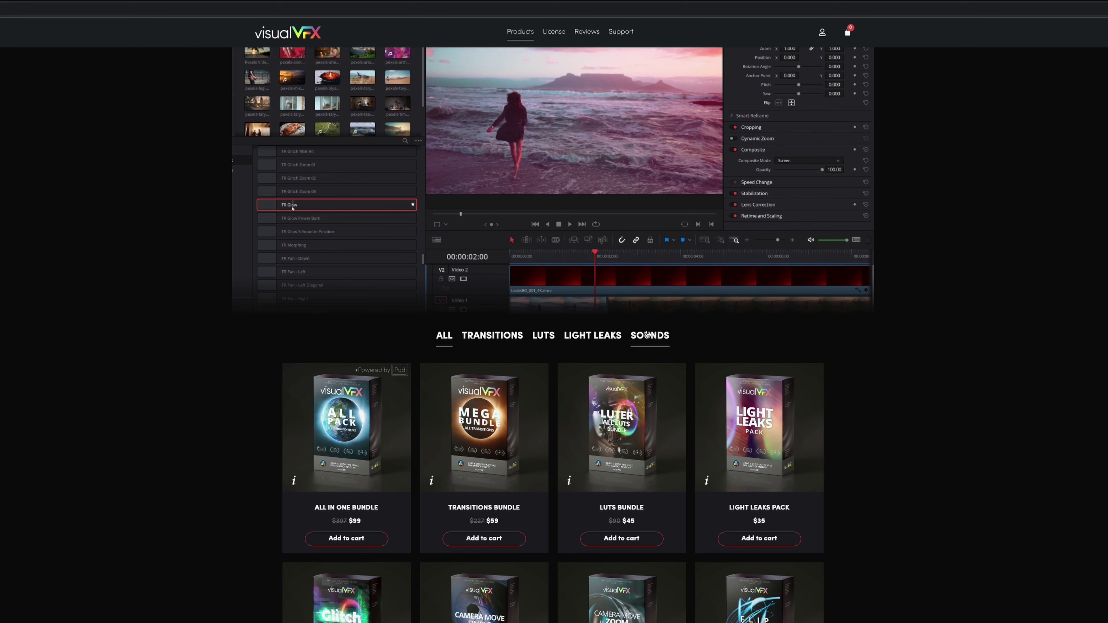
mouse_move(374, 450)
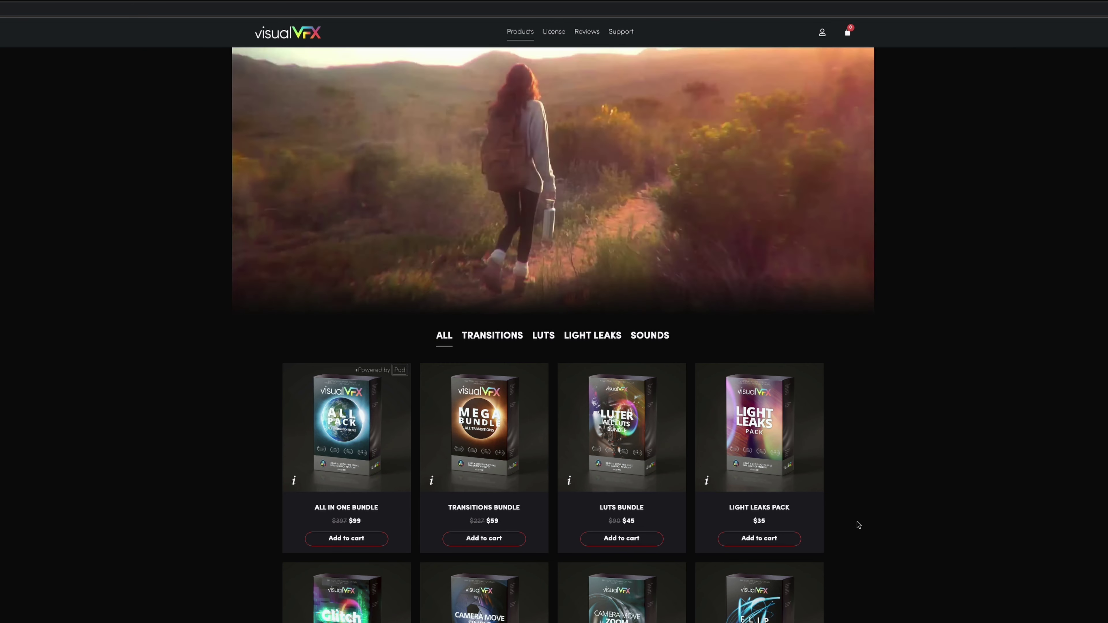
mouse_move(820, 481)
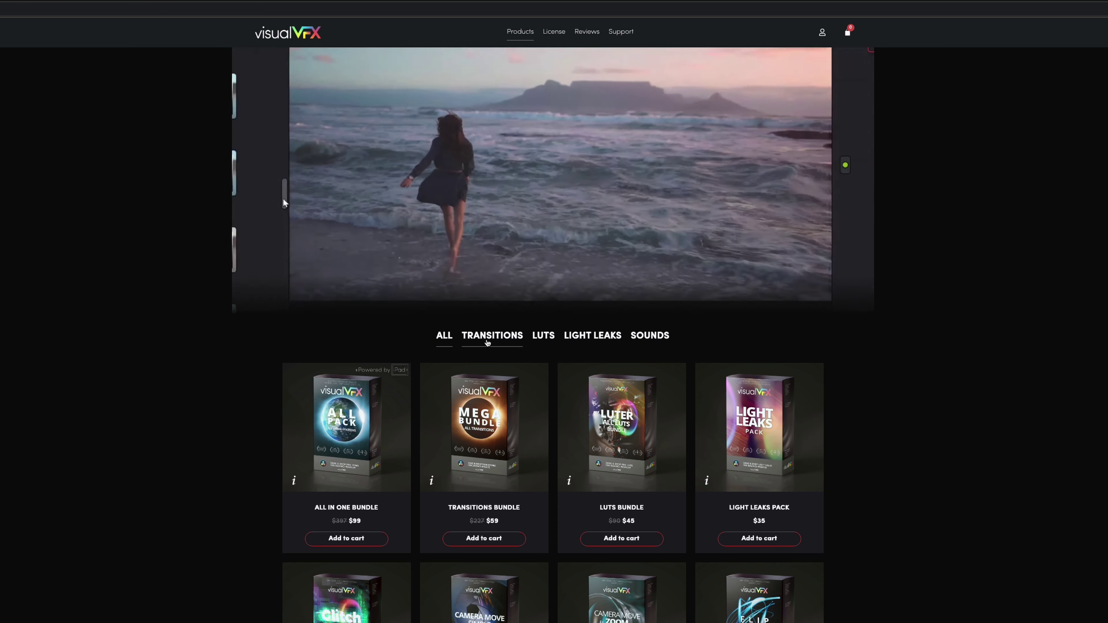
Filter the store through LUTs, Light Leaks and Sounds, then preview the Transitions bundle cards.
left_click(490, 340)
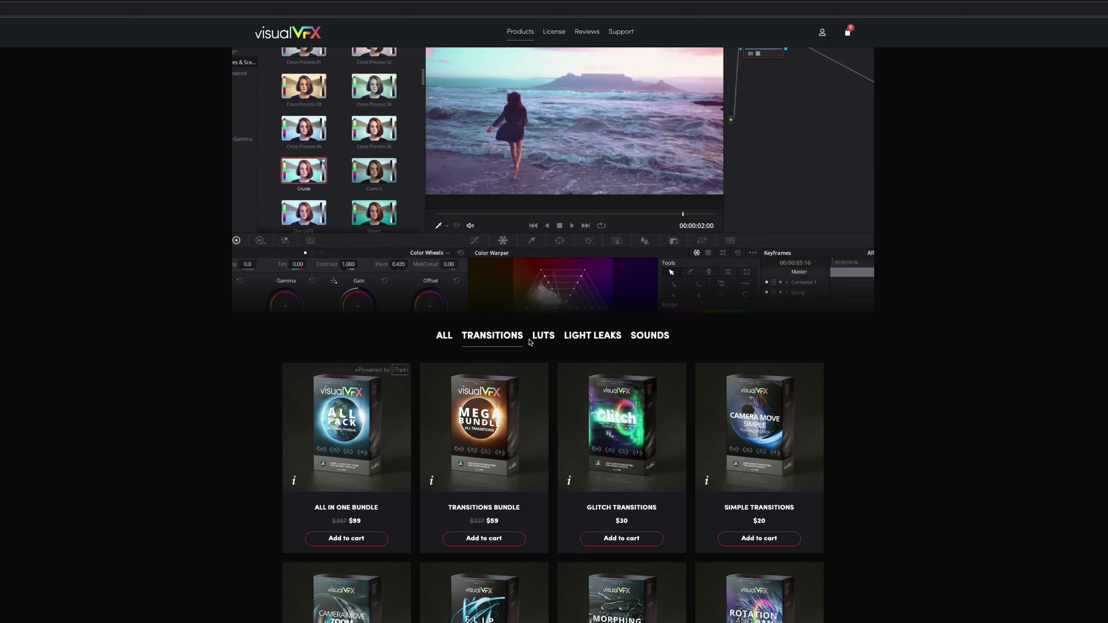
left_click(544, 343)
left_click(584, 339)
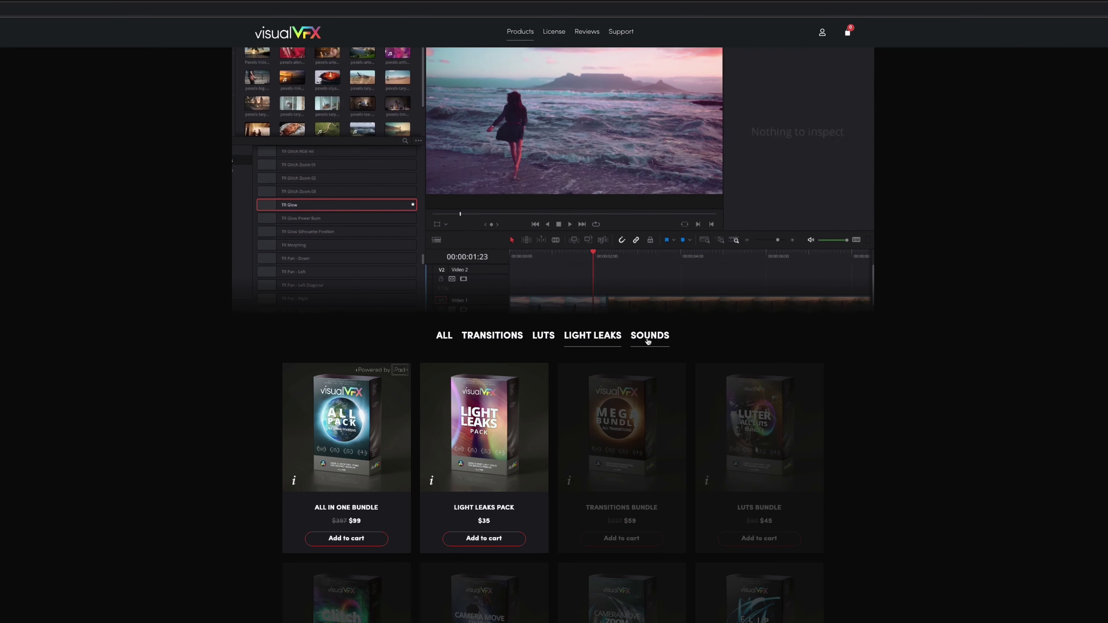
left_click(649, 339)
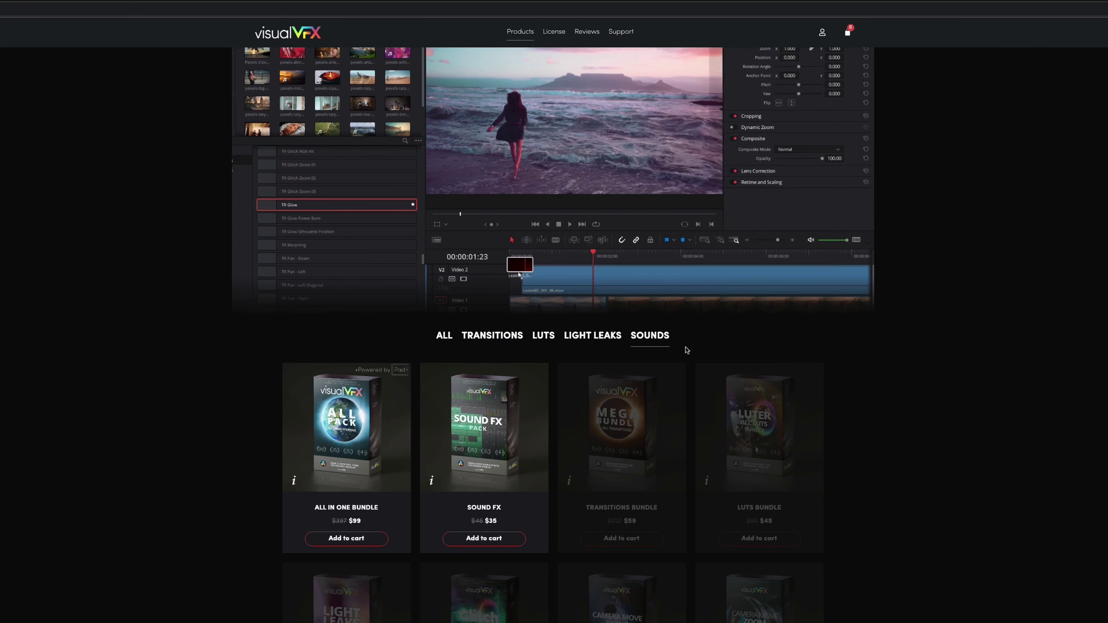
left_click(543, 336)
left_click(484, 338)
mouse_move(327, 456)
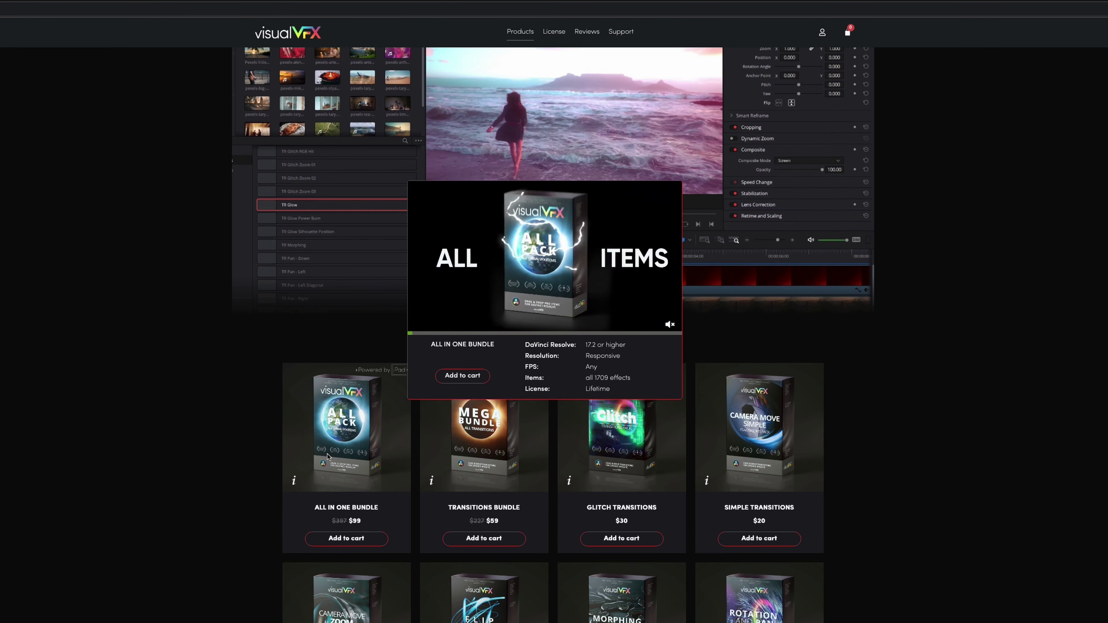
mouse_move(442, 442)
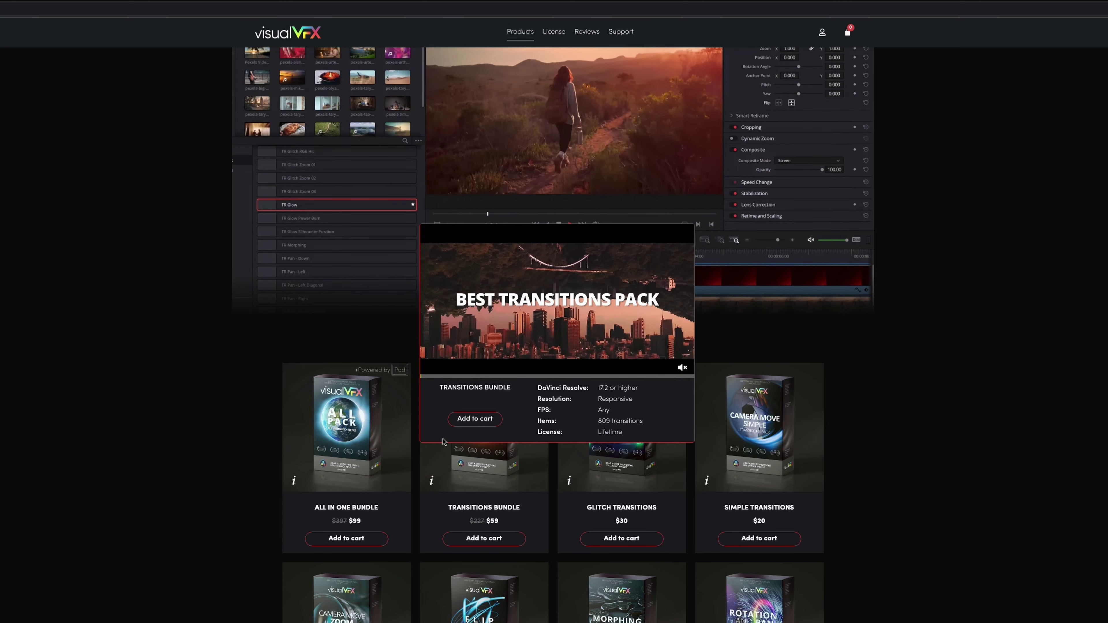
mouse_move(740, 485)
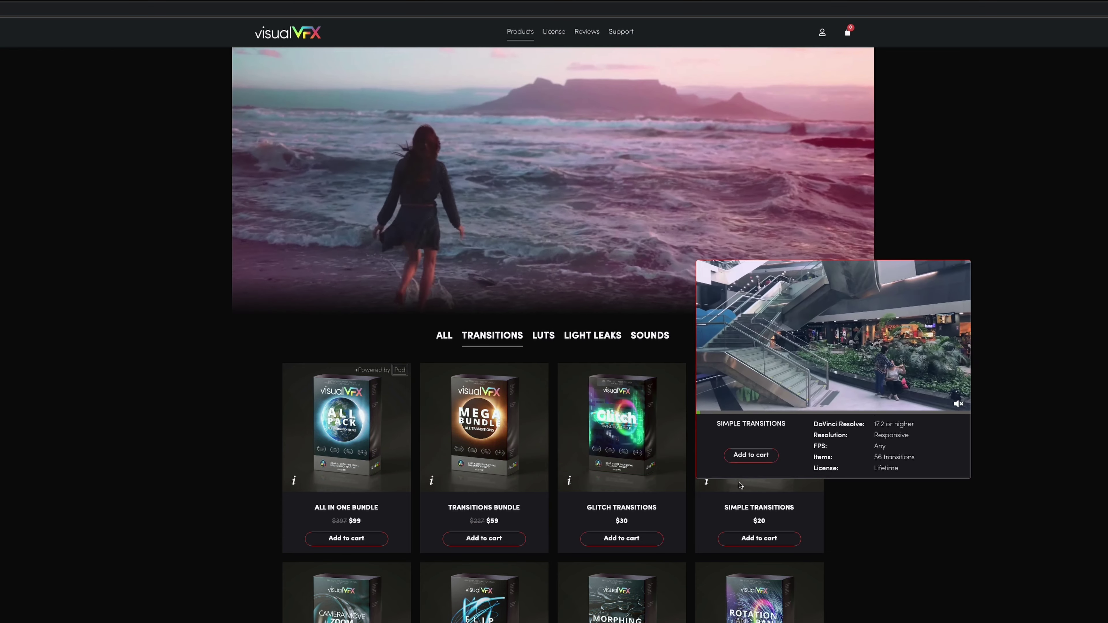
mouse_move(532, 432)
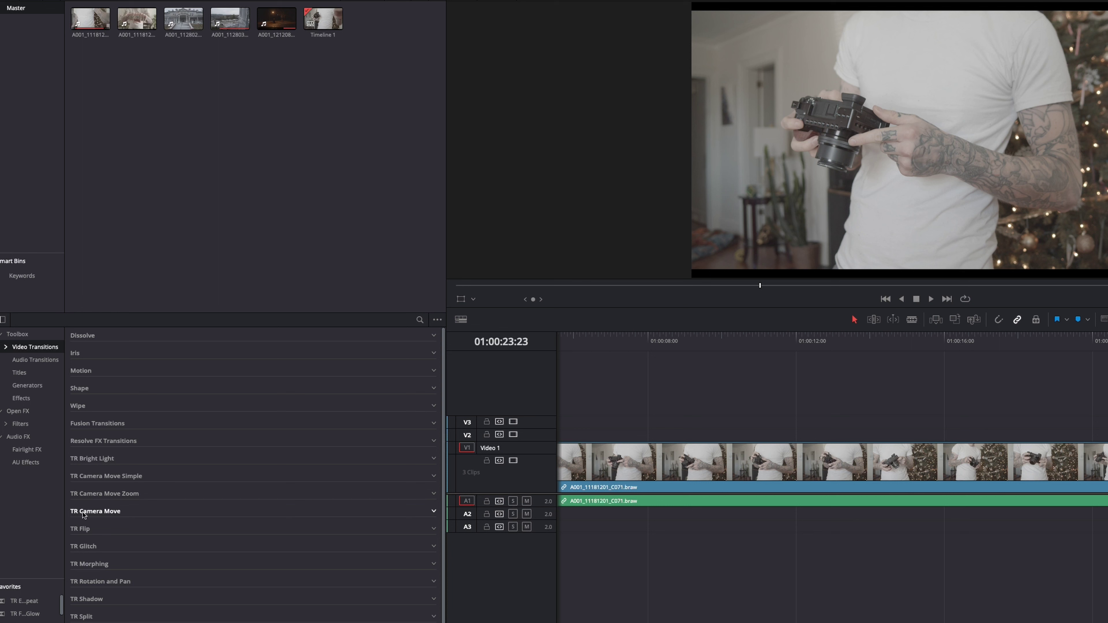
scroll(96, 615, "down", 1)
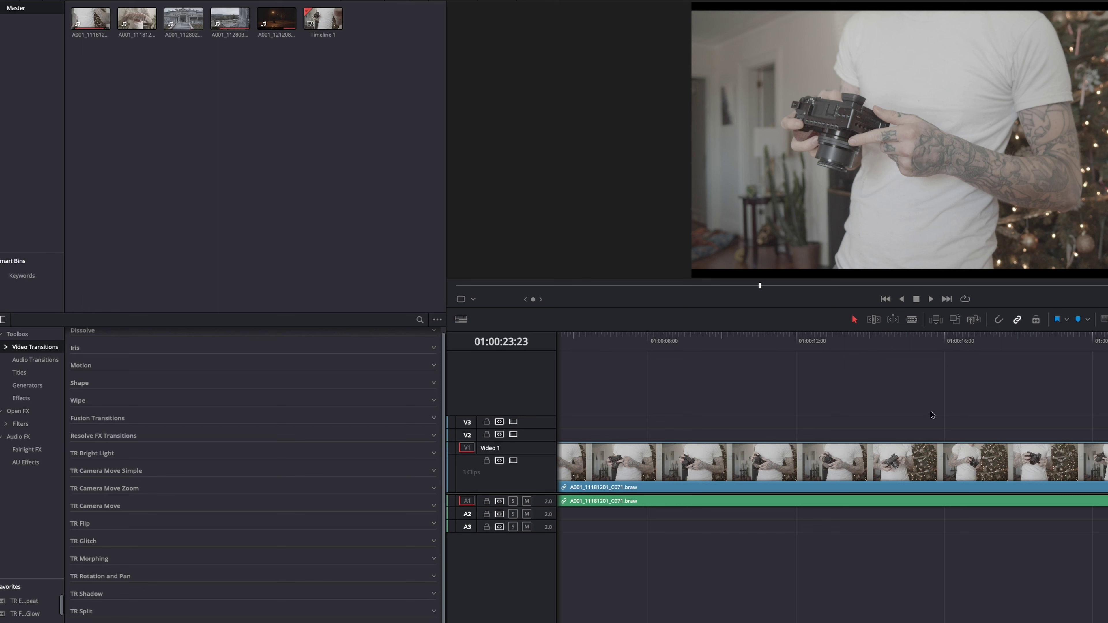
key("super+minus")
key("super+minus")
key("super+minus")
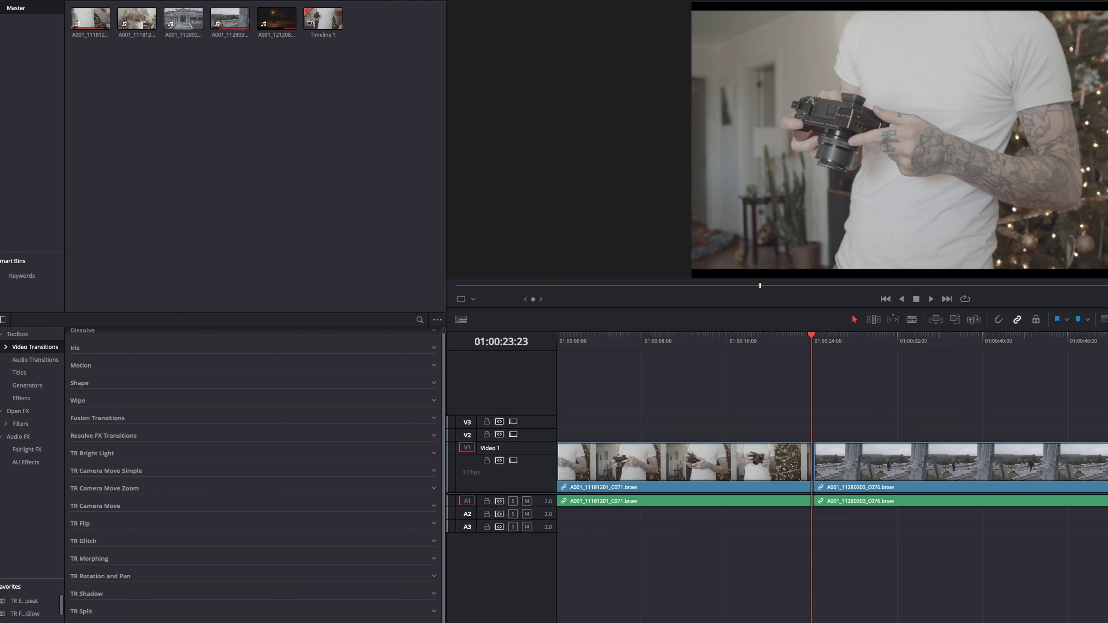
Scrub through the two clips, then expand and collapse the TR Bright Light transitions.
left_click_drag(811, 340, 781, 373)
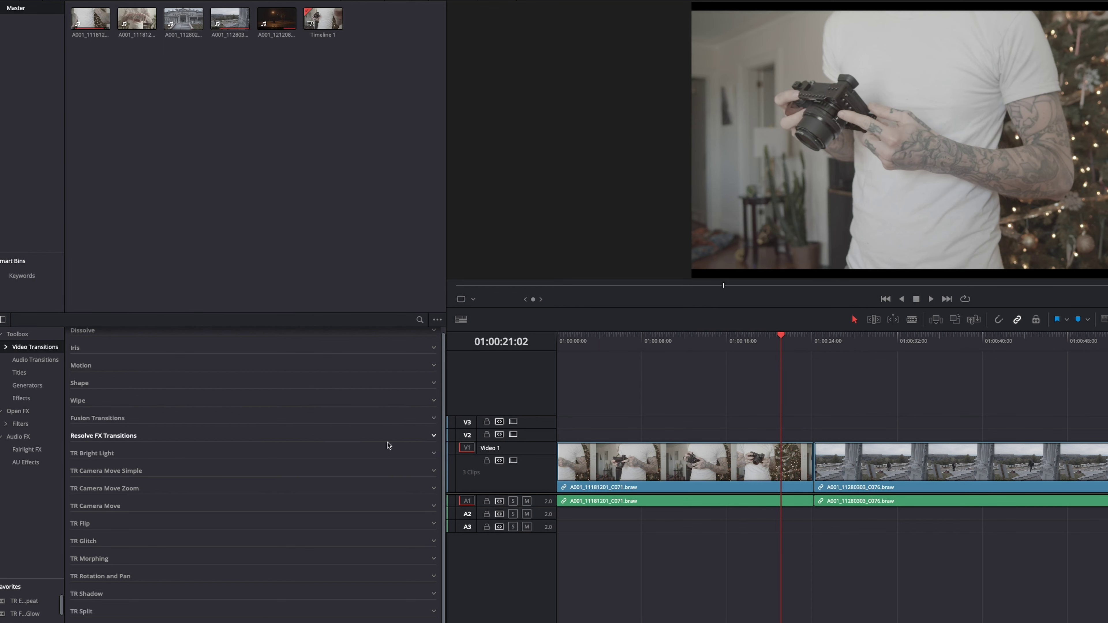
left_click(432, 455)
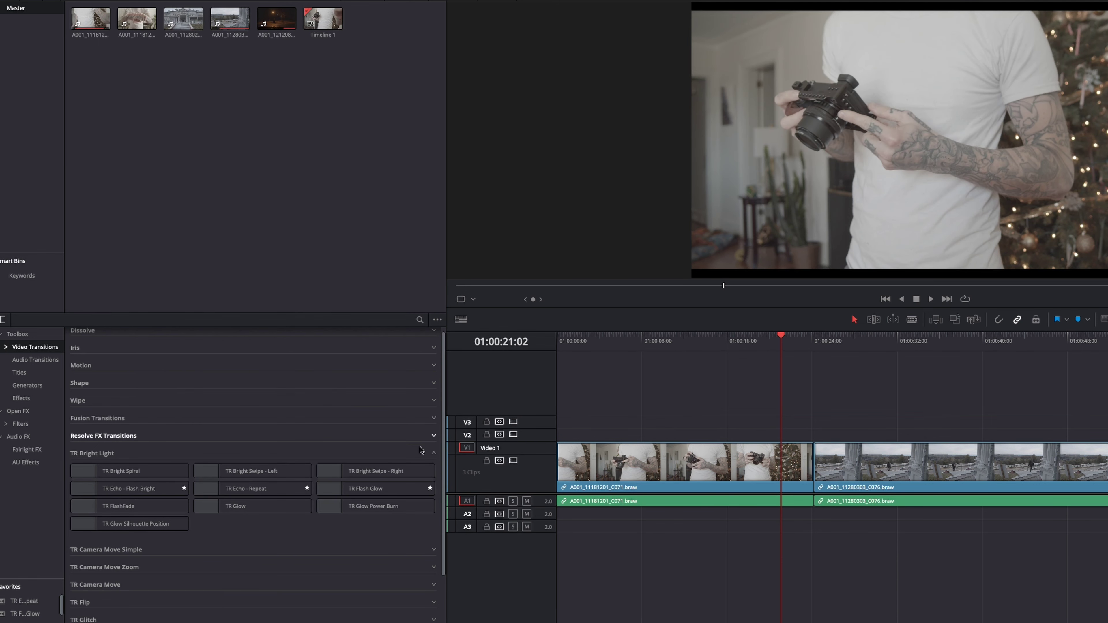
left_click(434, 454)
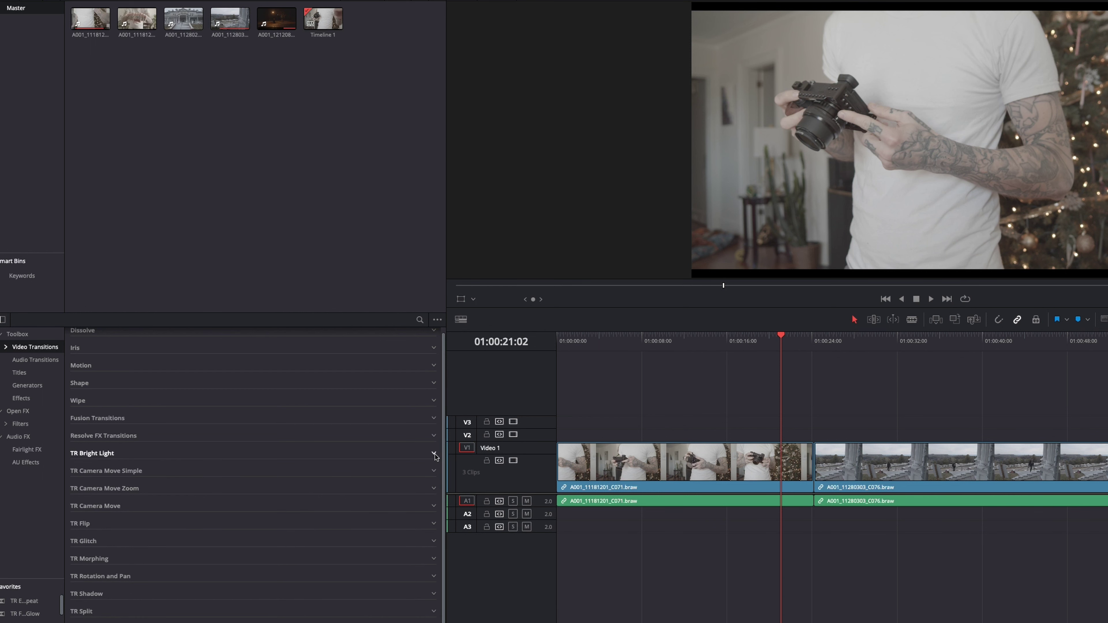
left_click(434, 489)
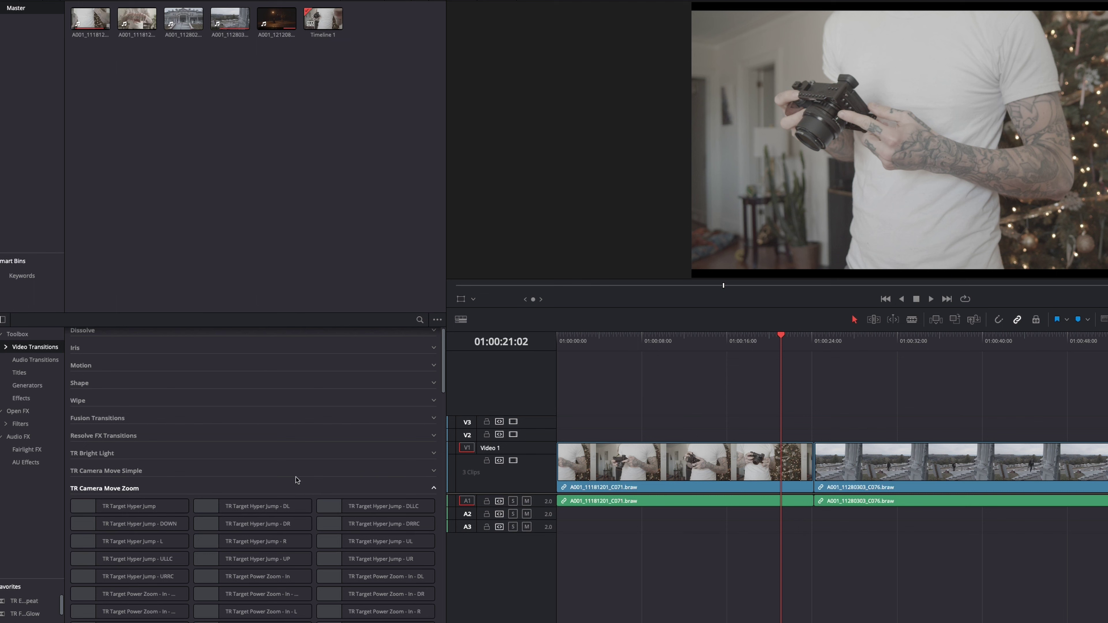
scroll(293, 474, "down", 15)
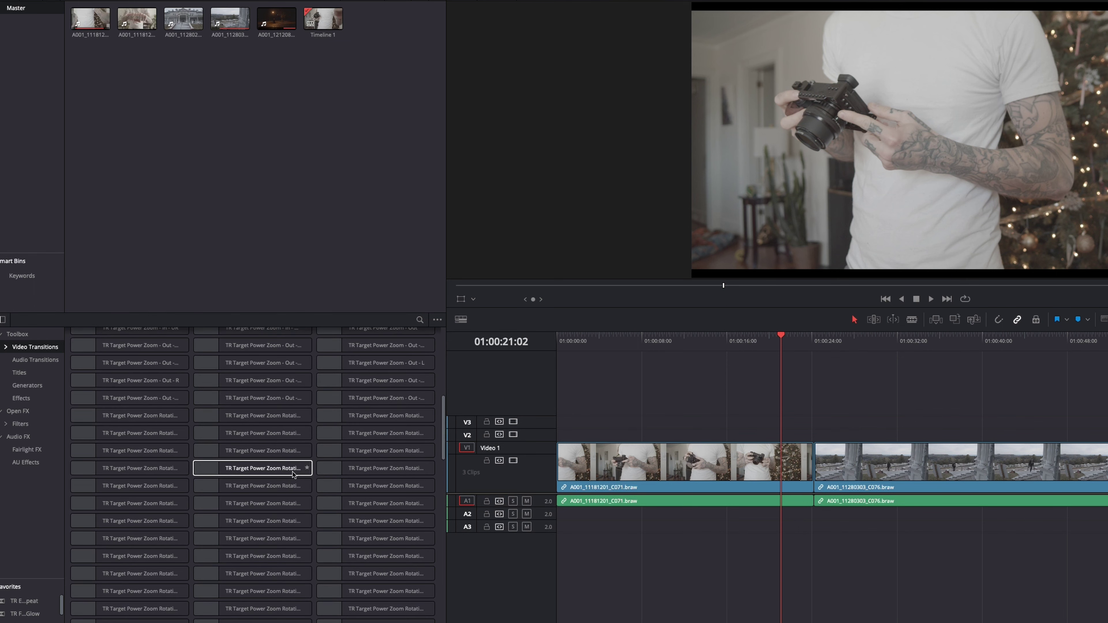
scroll(293, 475, "down", 2)
scroll(293, 475, "down", 8)
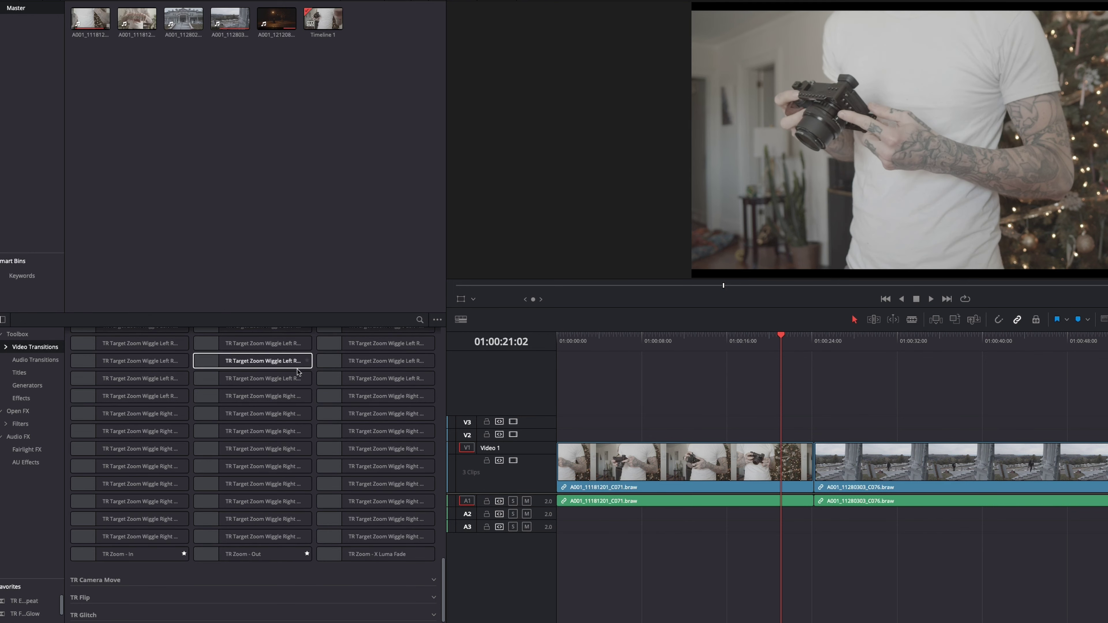
scroll(298, 371, "up", 10)
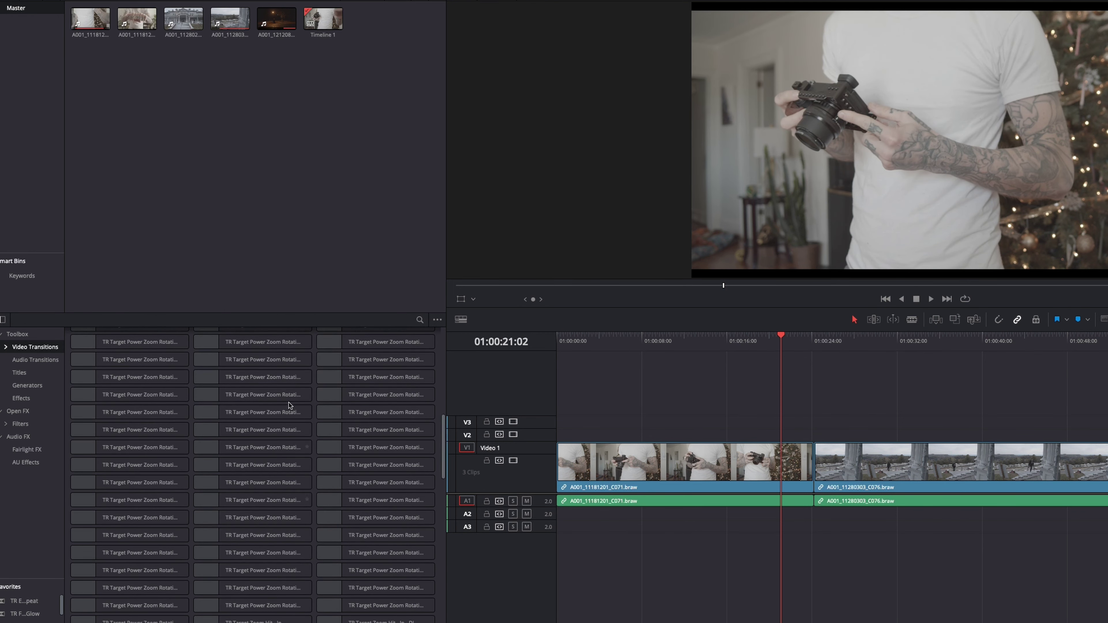
scroll(290, 405, "down", 4)
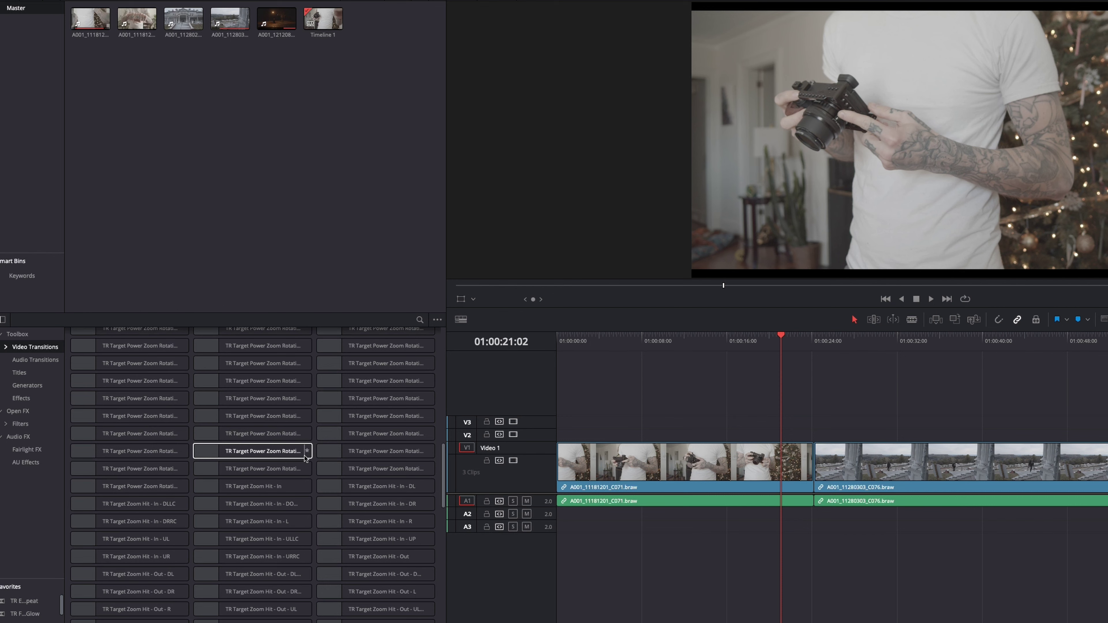
scroll(323, 452, "up", 4)
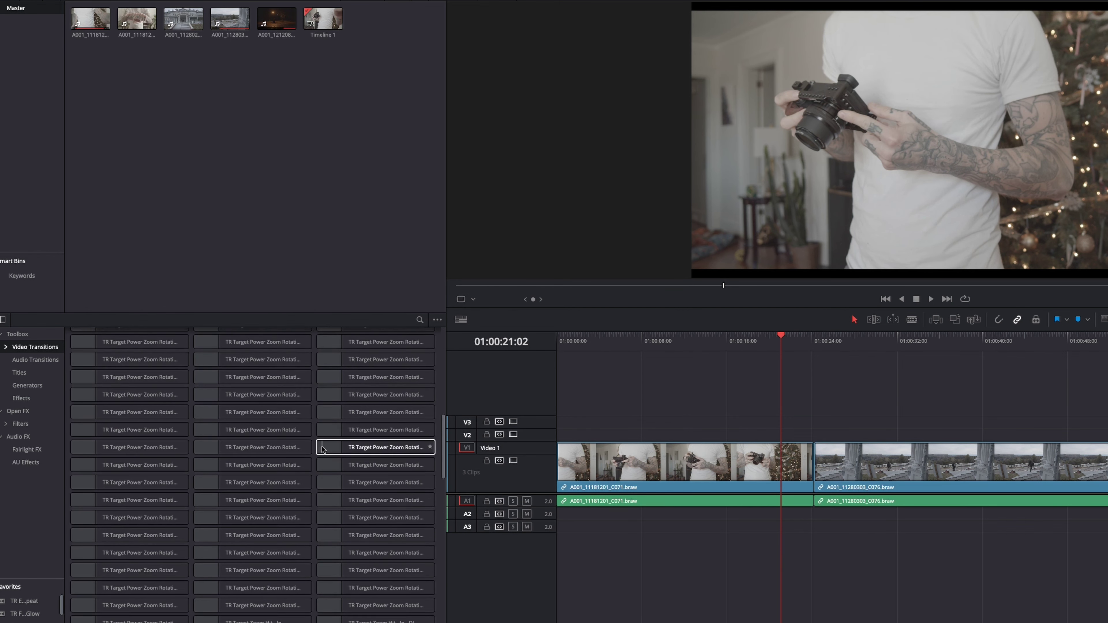
scroll(323, 449, "up", 10)
left_click(370, 487)
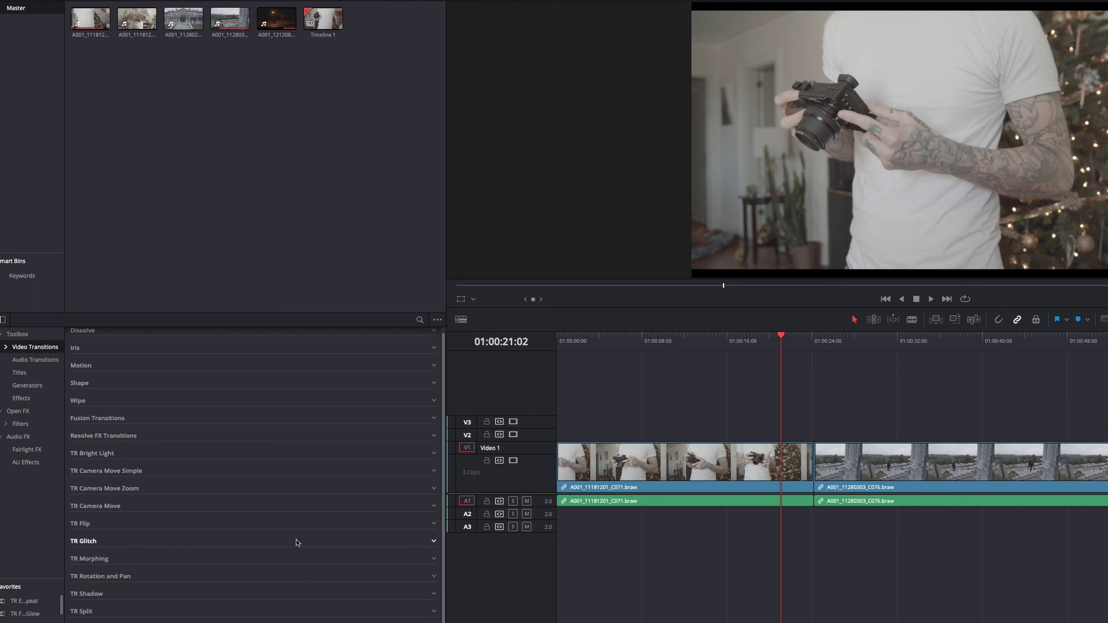
left_click(434, 542)
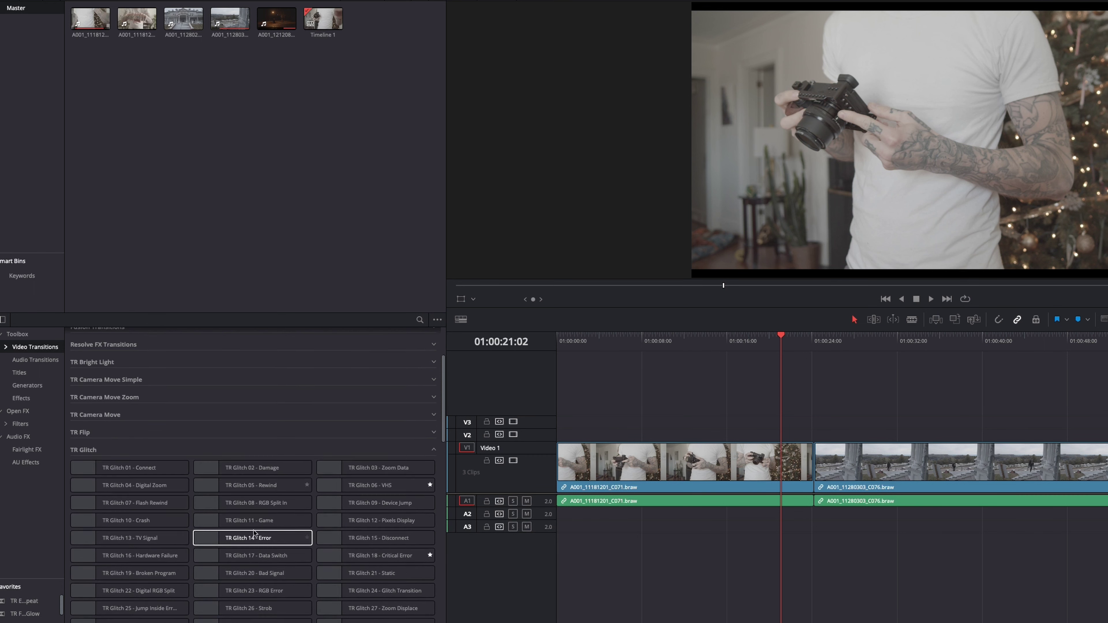
scroll(255, 533, "down", 20)
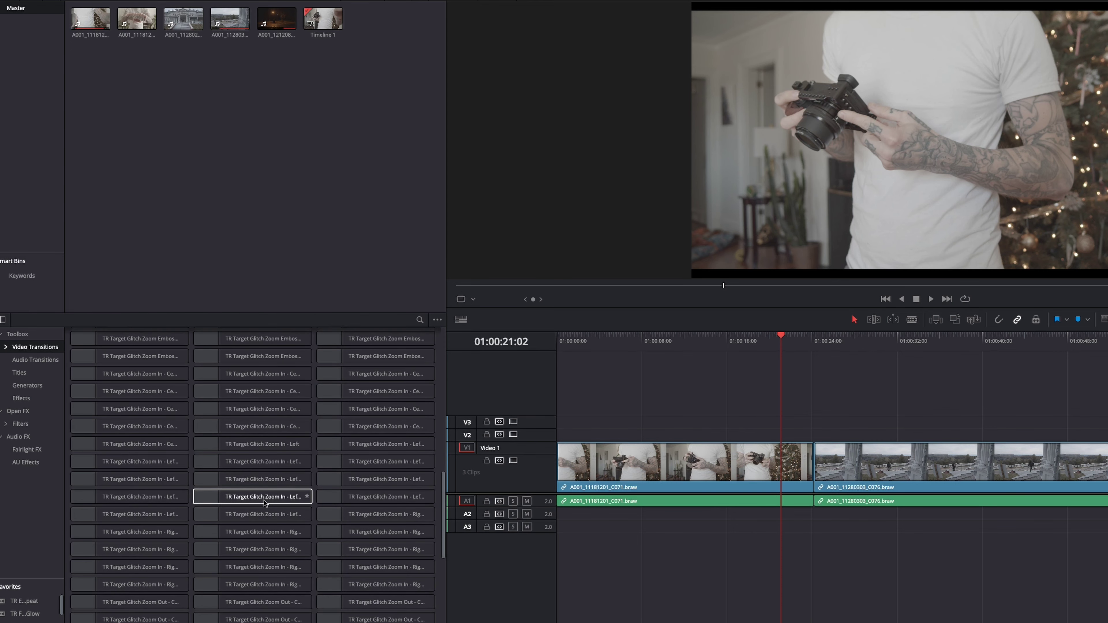
scroll(265, 503, "down", 5)
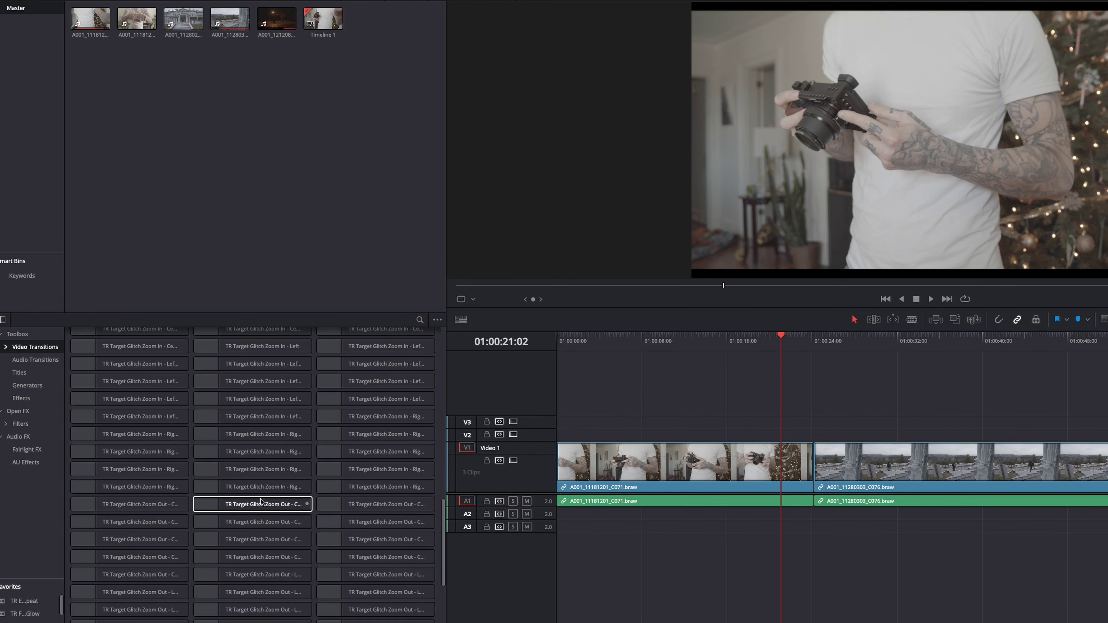
scroll(261, 502, "up", 20)
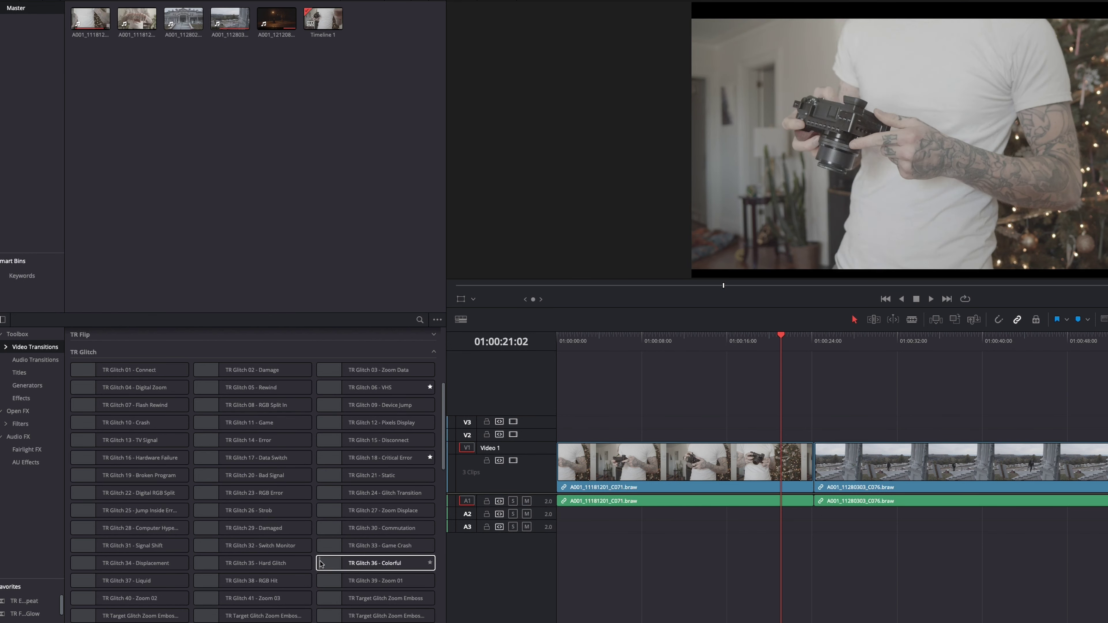
scroll(320, 562, "down", 10)
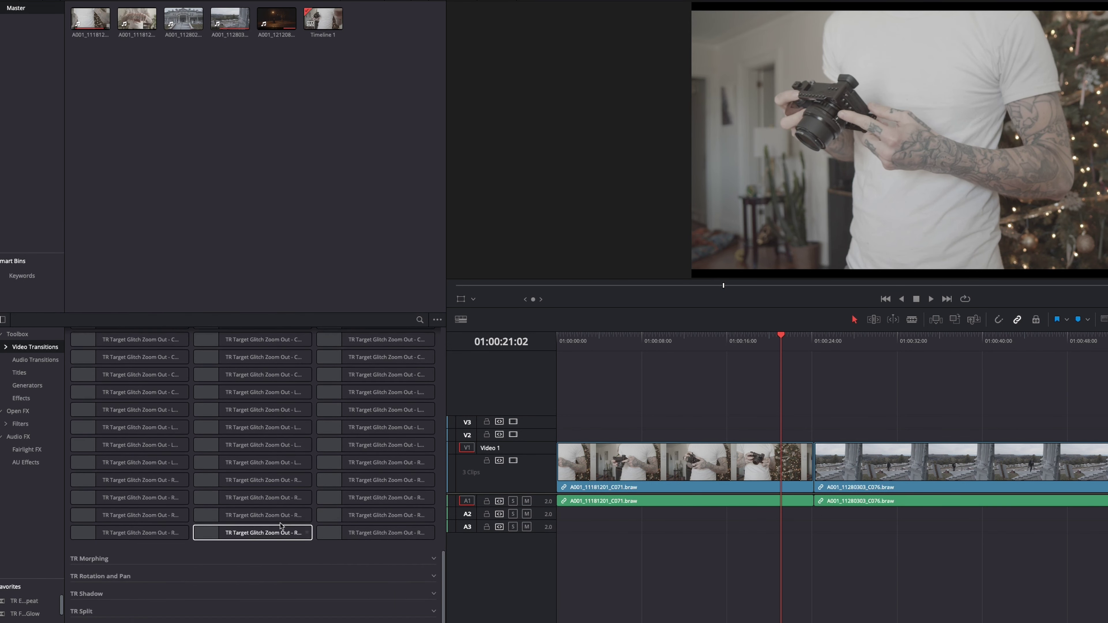
scroll(280, 526, "up", 10)
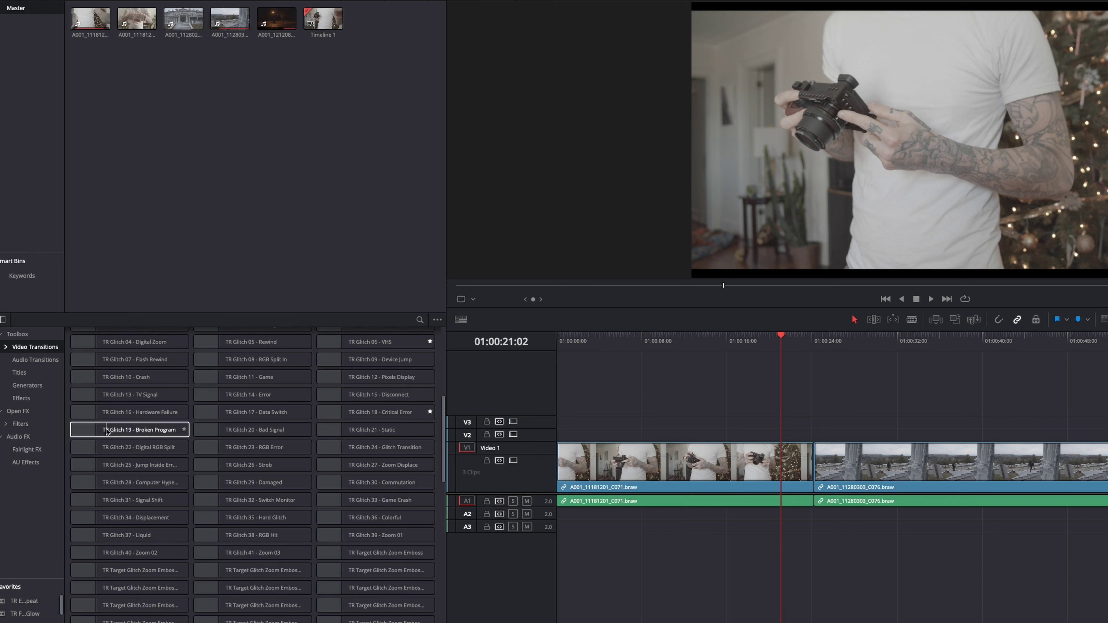
scroll(314, 396, "up", 5)
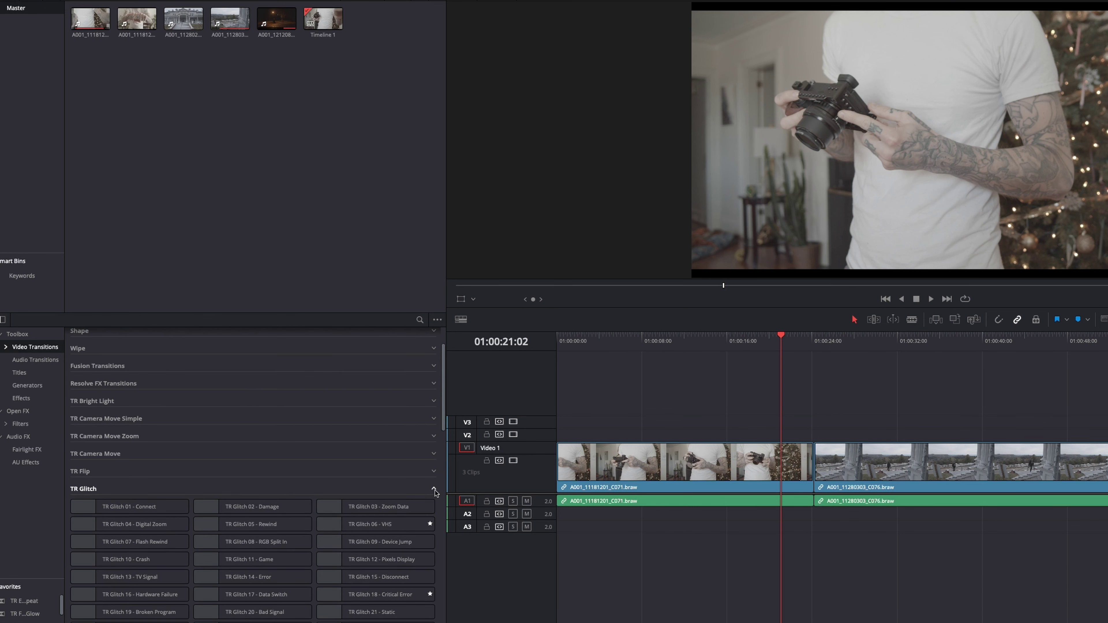
left_click(435, 489)
Scroll the Effects Library and expand the TR Split transition group.
scroll(414, 491, "up", 3)
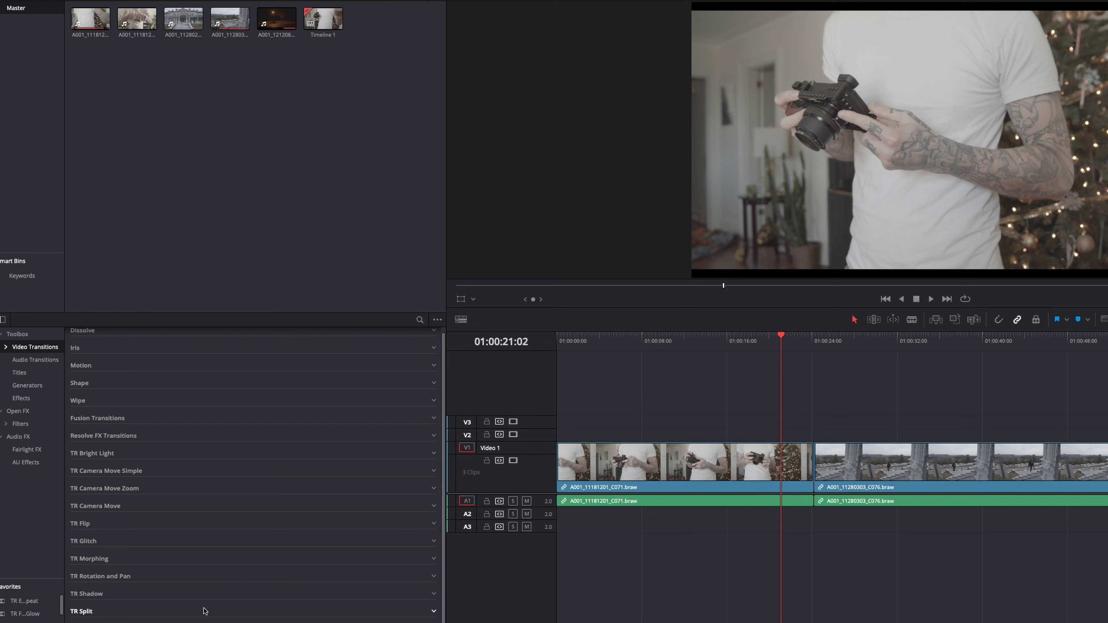
left_click(433, 611)
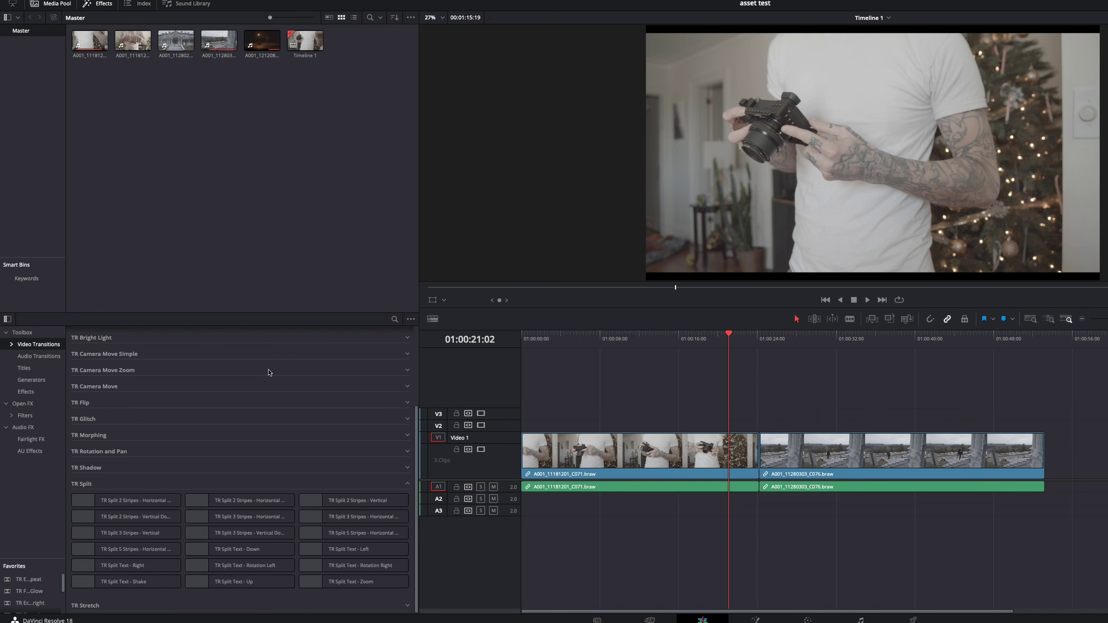
Switch to the Color page and open the Cinematic - Genres & Scenes LUT folder.
key("shift+6")
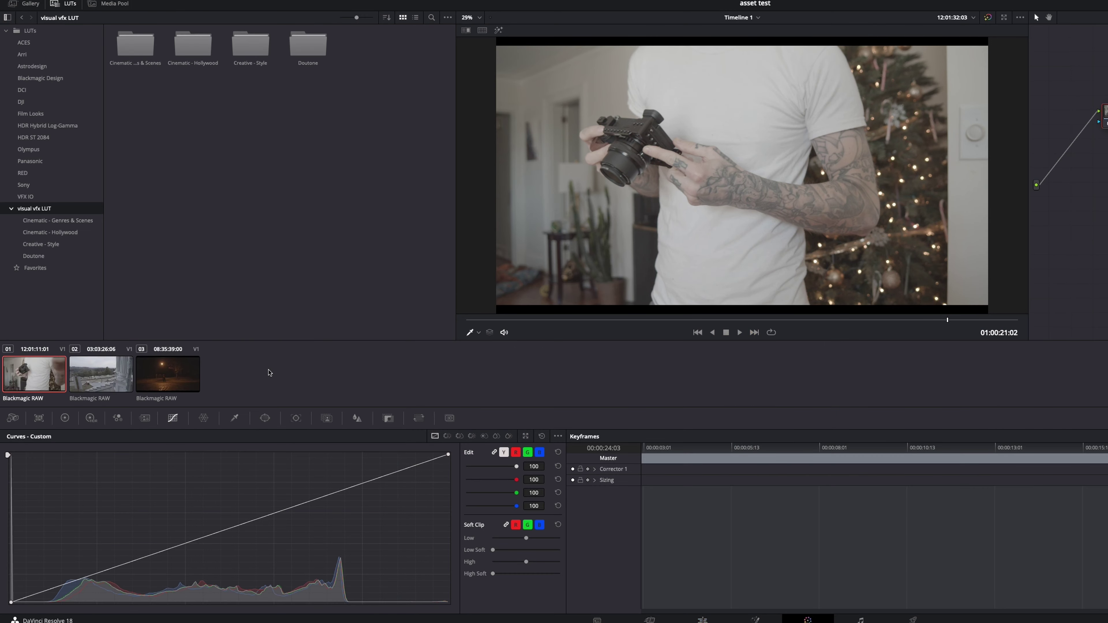
left_click(63, 224)
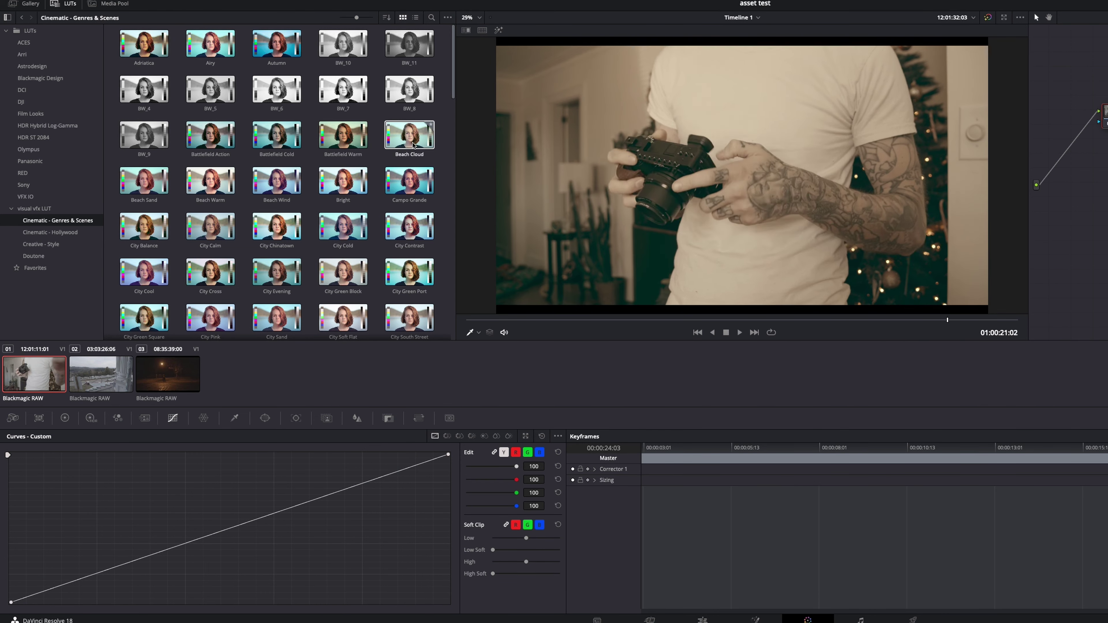
Scroll through the Cinematic - Genres & Scenes LUT previews, then open the Cinematic - Hollywood folder.
scroll(412, 151, "down", 3)
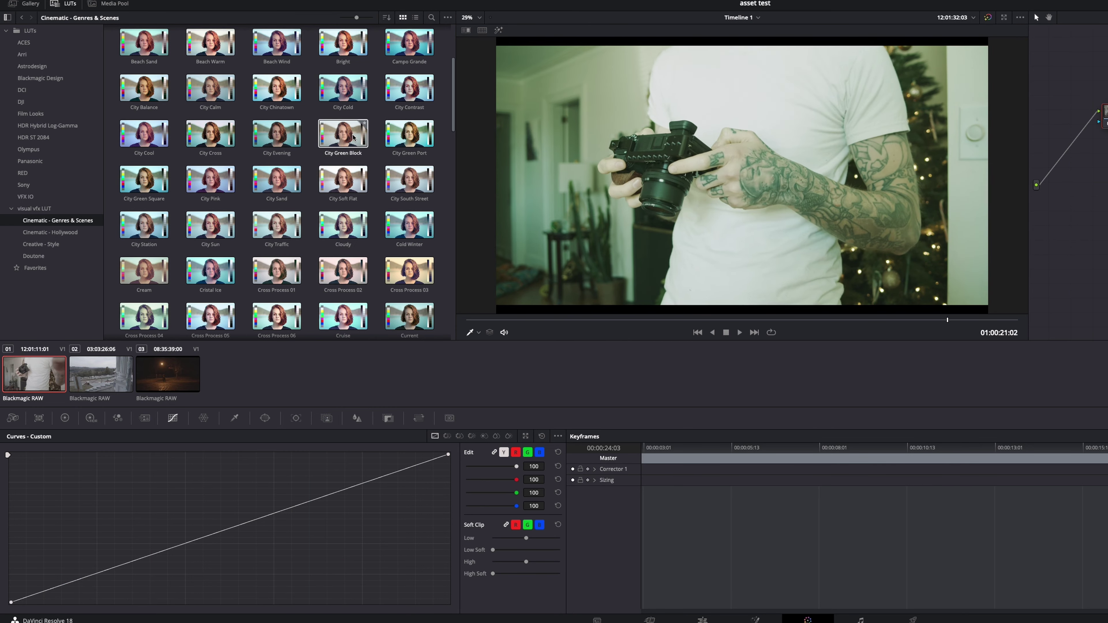
scroll(302, 175, "down", 1)
scroll(302, 174, "down", 1)
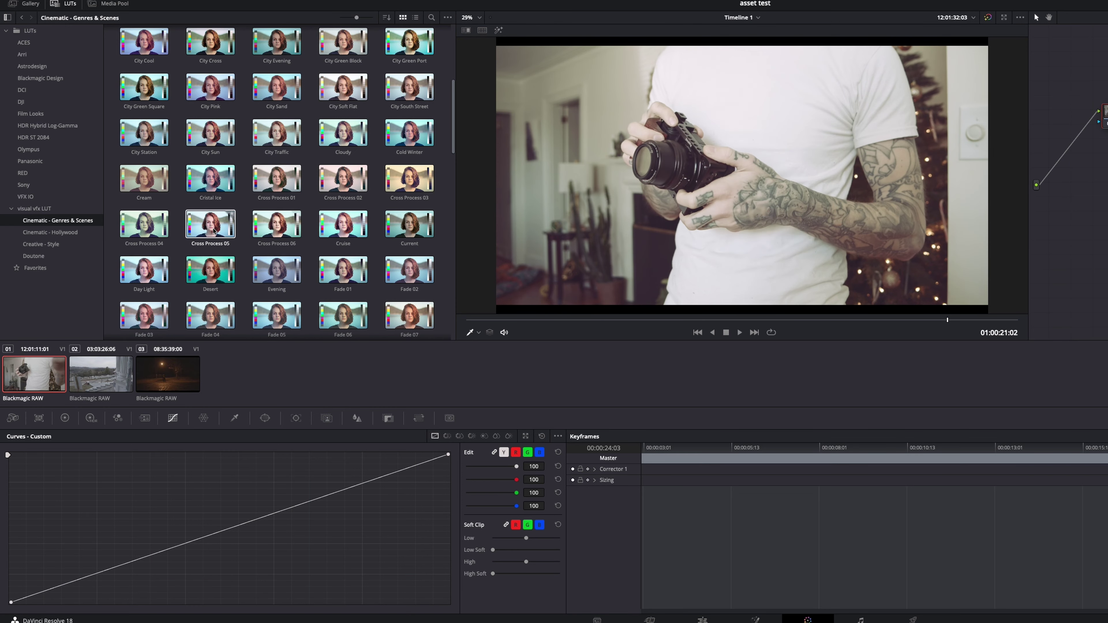
scroll(288, 244, "down", 2)
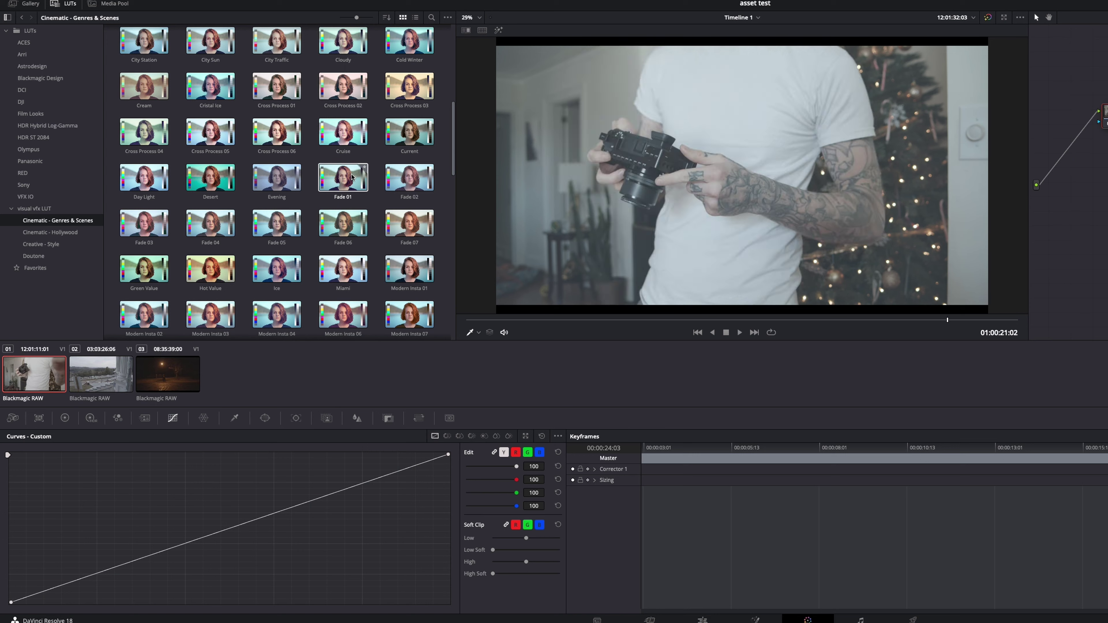
scroll(342, 219, "down", 1)
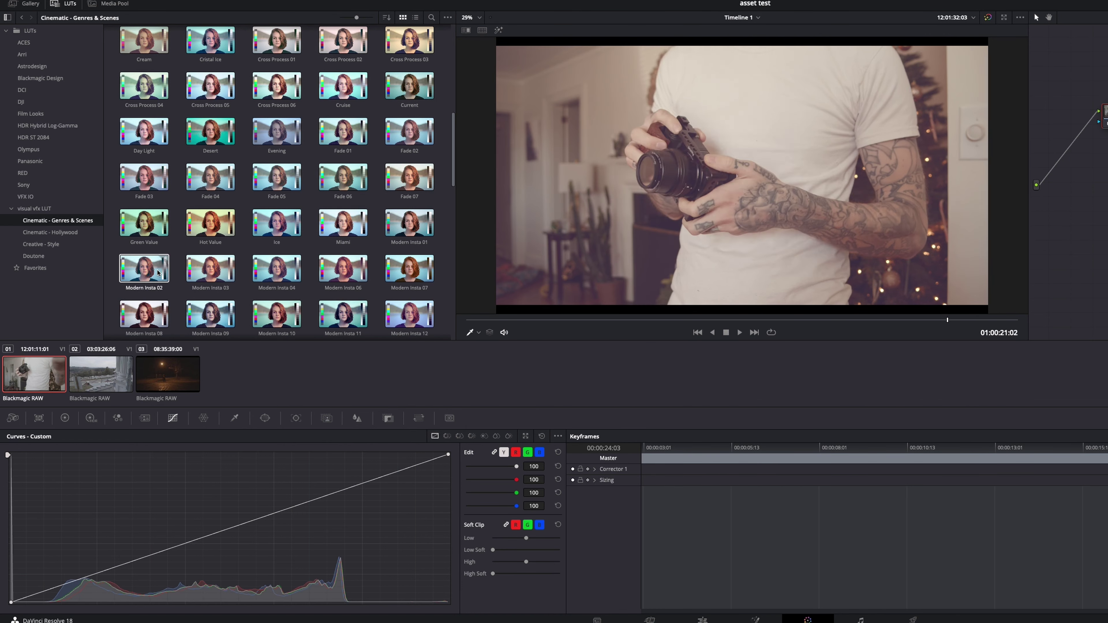
scroll(152, 270, "down", 2)
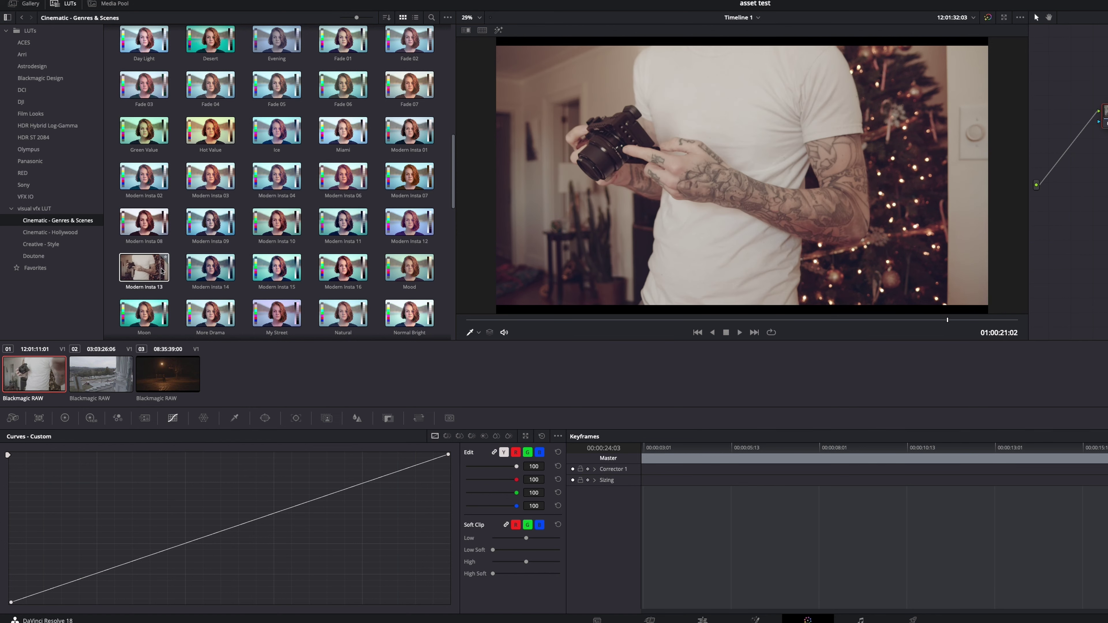
scroll(156, 270, "down", 6)
scroll(361, 268, "down", 6)
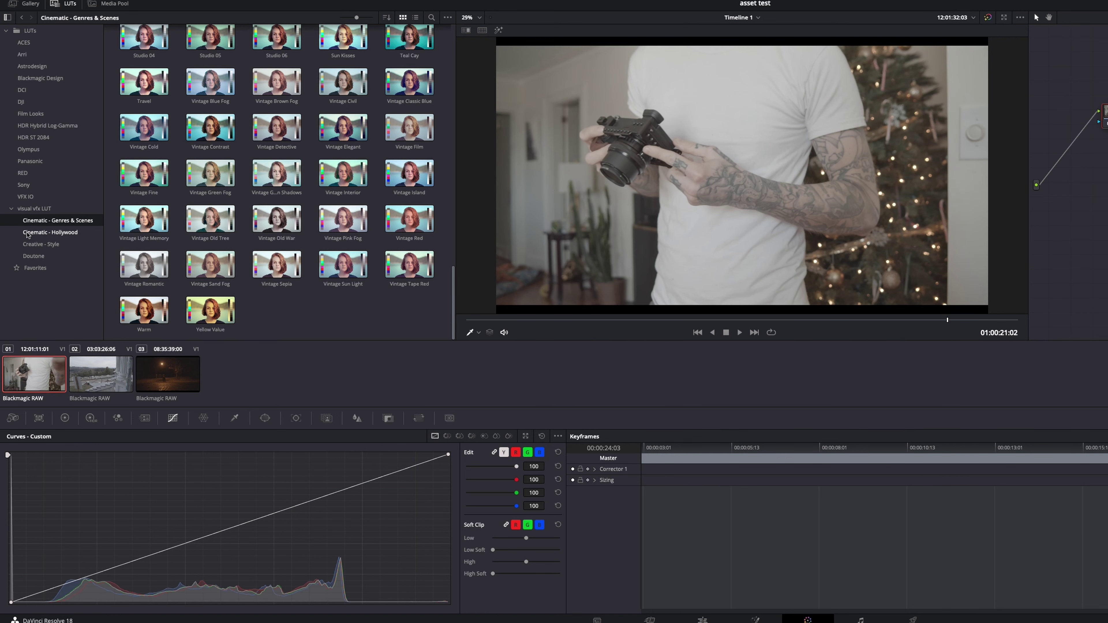
left_click(30, 233)
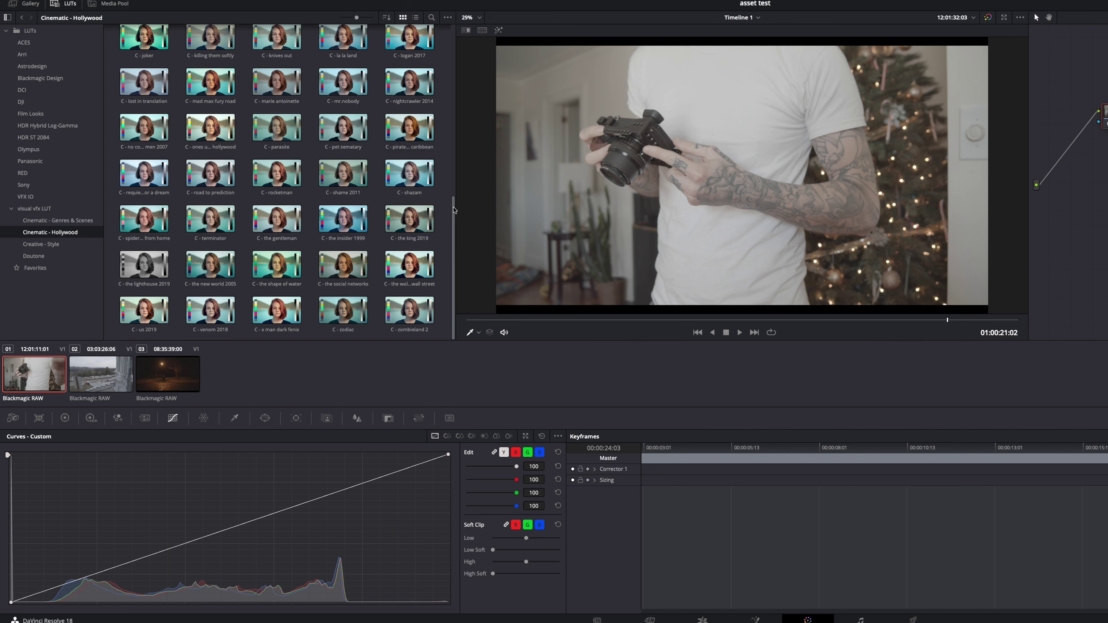
Widen the LUT browser, scroll the Hollywood LUTs, and load the night street clip.
left_click_drag(454, 210, 471, 94)
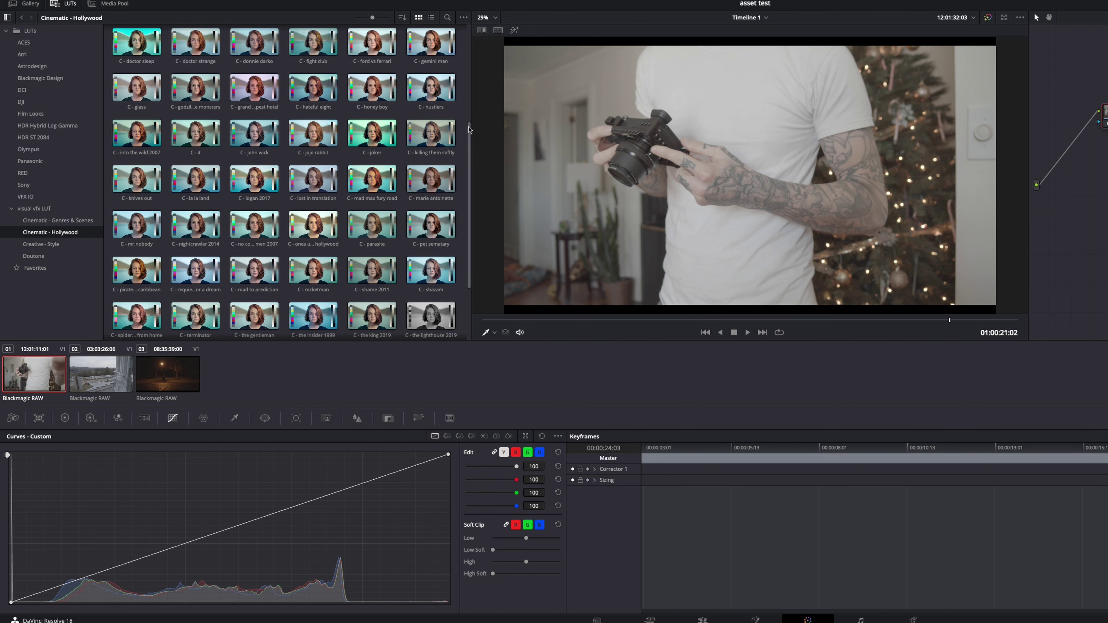
left_click_drag(469, 127, 468, 26)
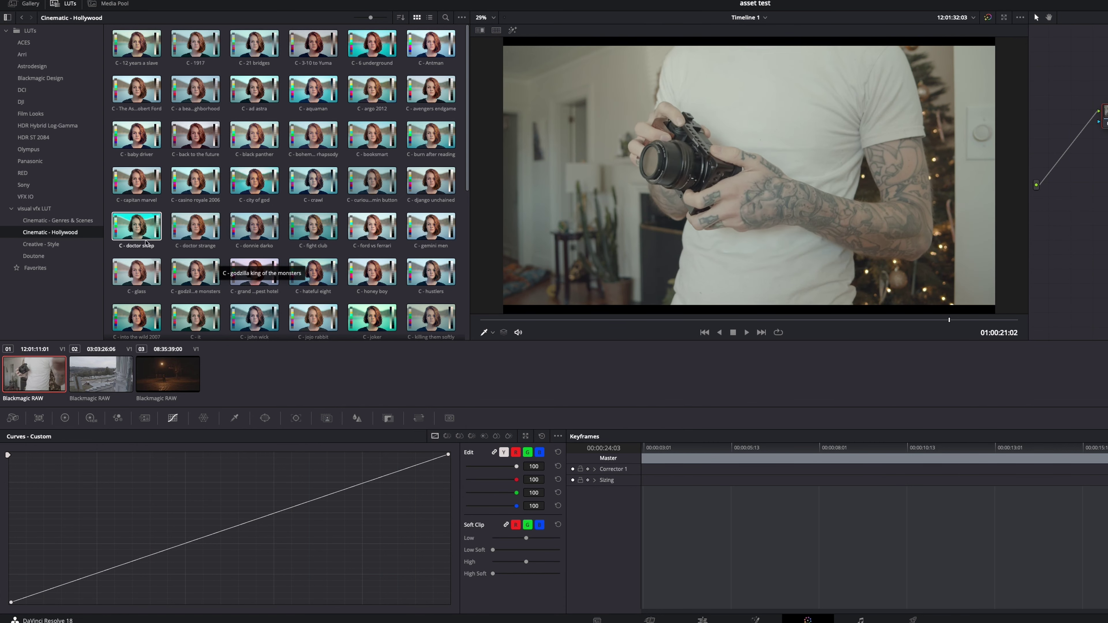
scroll(171, 249, "down", 3)
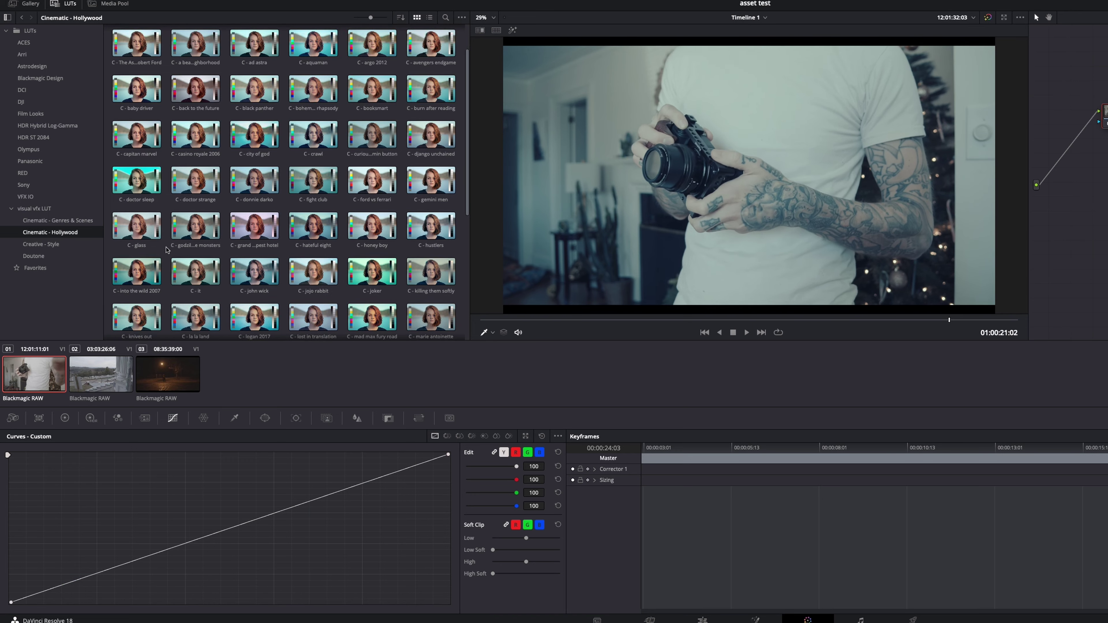
scroll(170, 250, "down", 2)
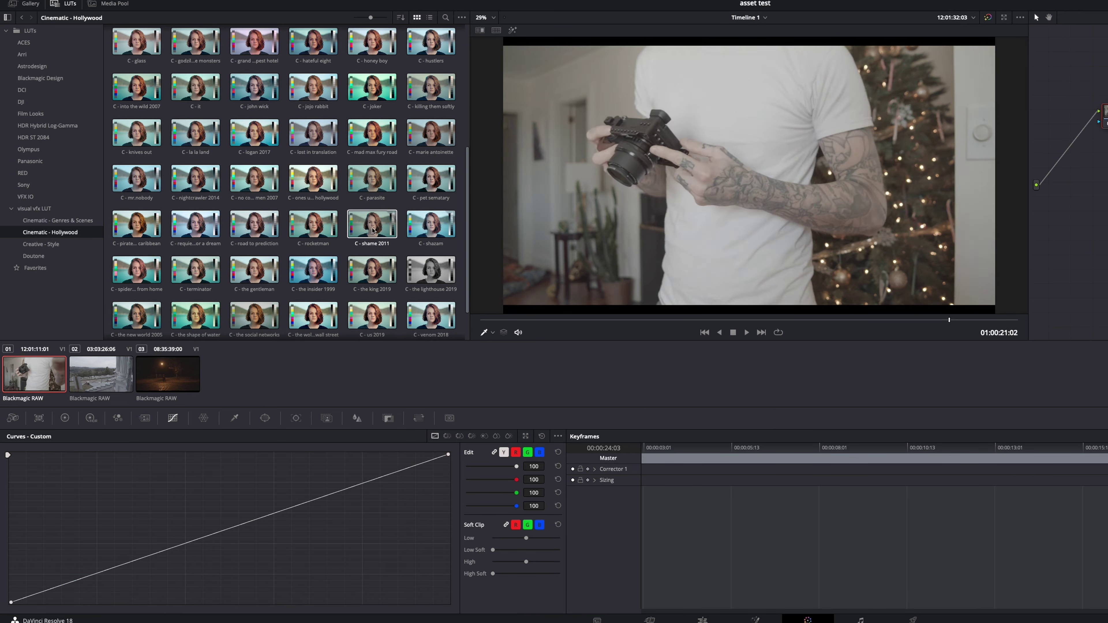
scroll(322, 268, "down", 1)
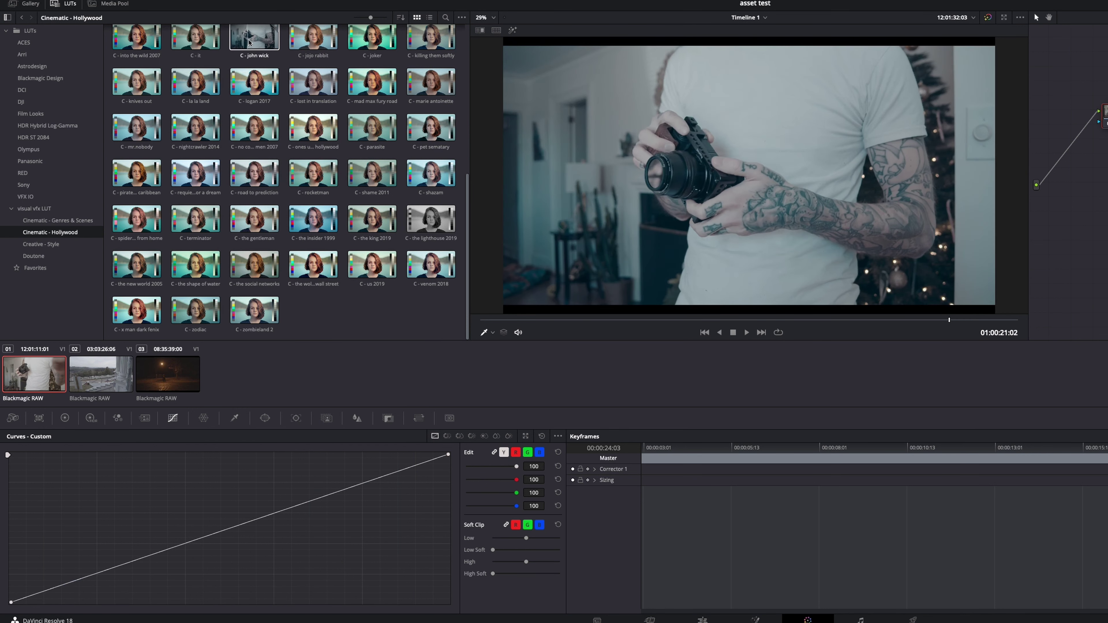
left_click(168, 366)
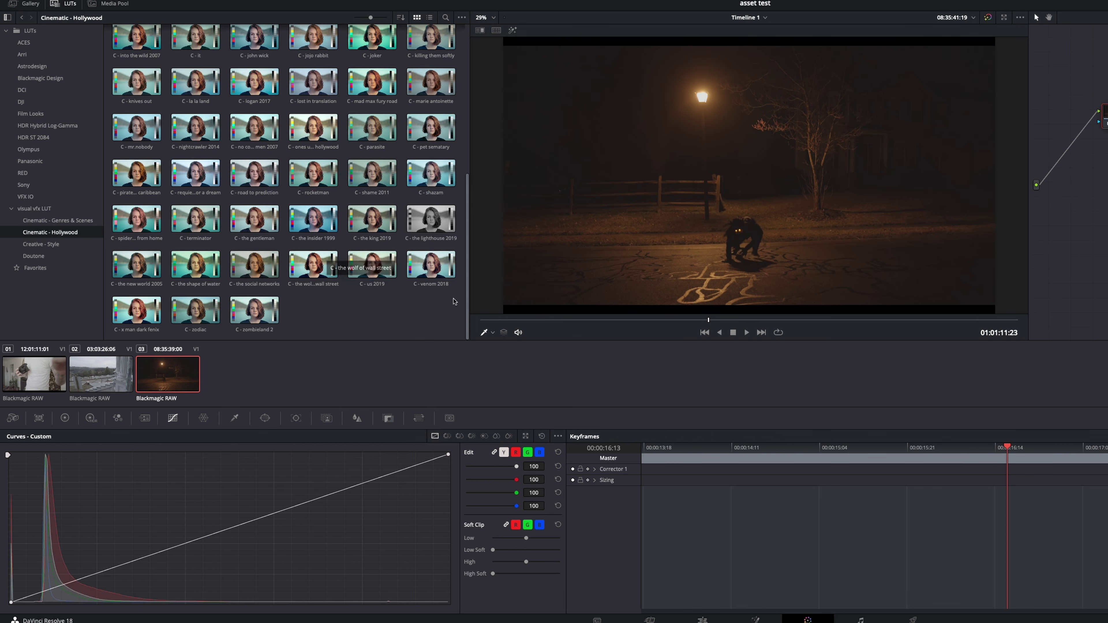
Preview the Hollywood LUTs on the night street clip, then move to the stairs clip.
left_click_drag(466, 280, 466, 277)
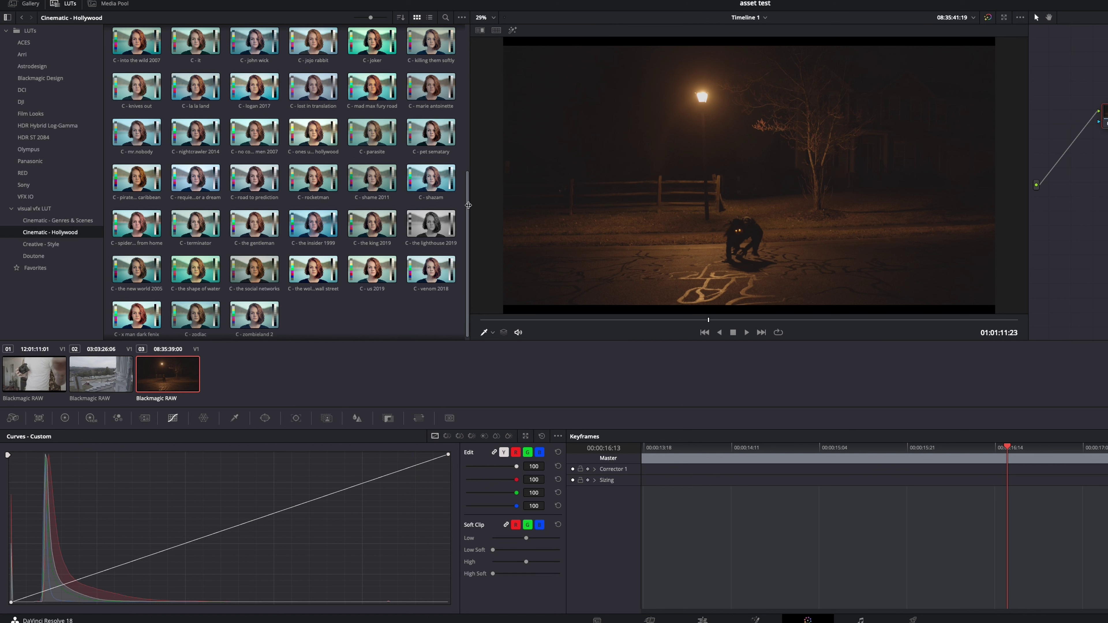
left_click_drag(467, 205, 468, 201)
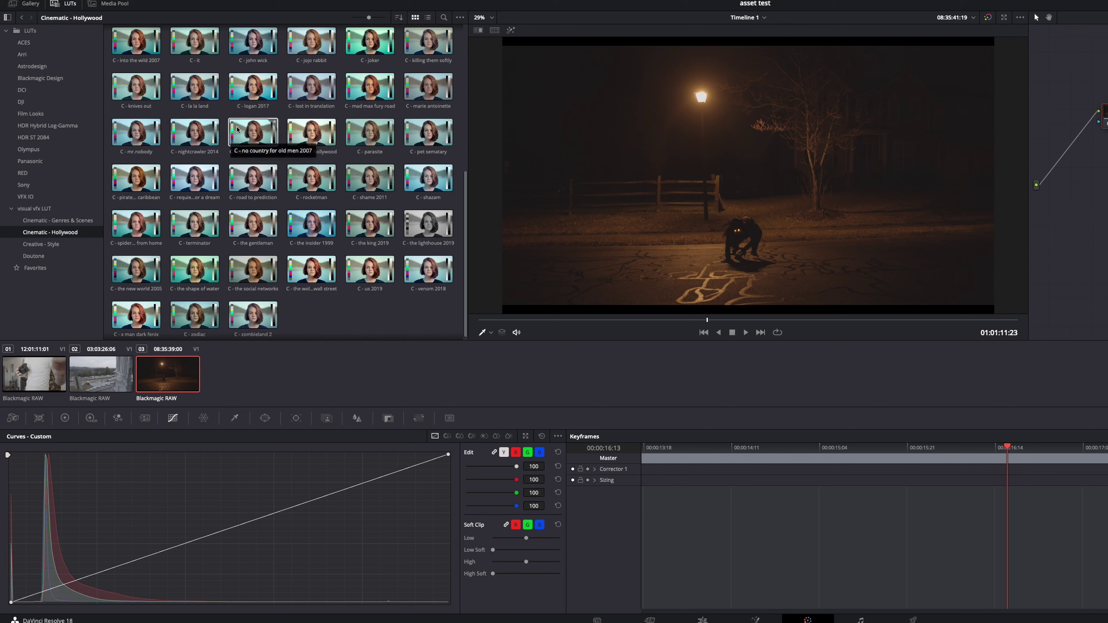
scroll(240, 118, "up", 2)
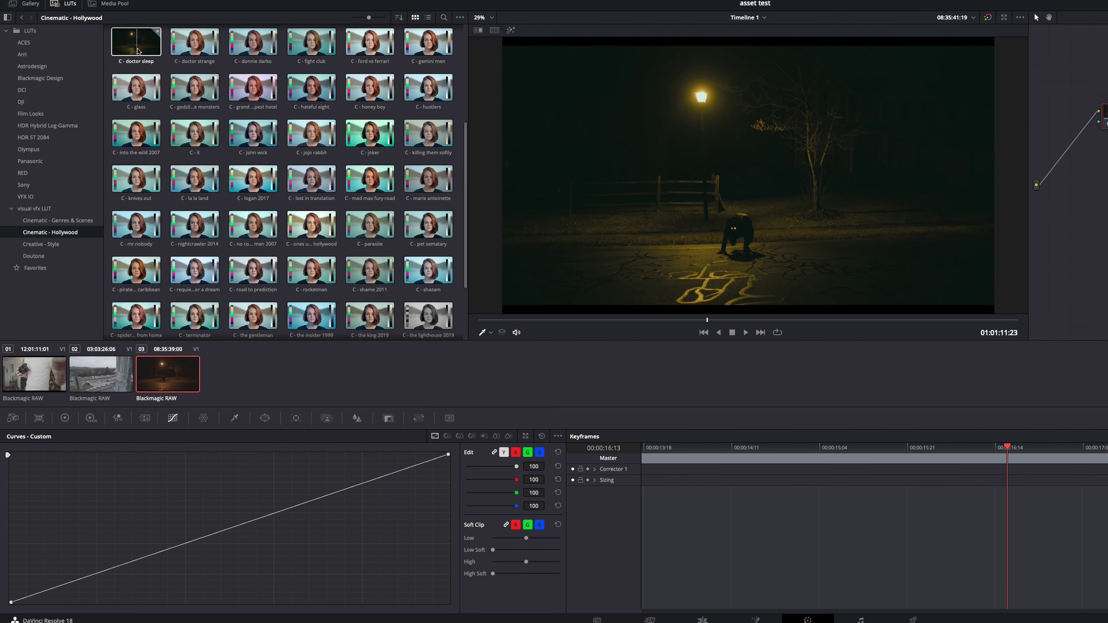
scroll(253, 109, "up", 2)
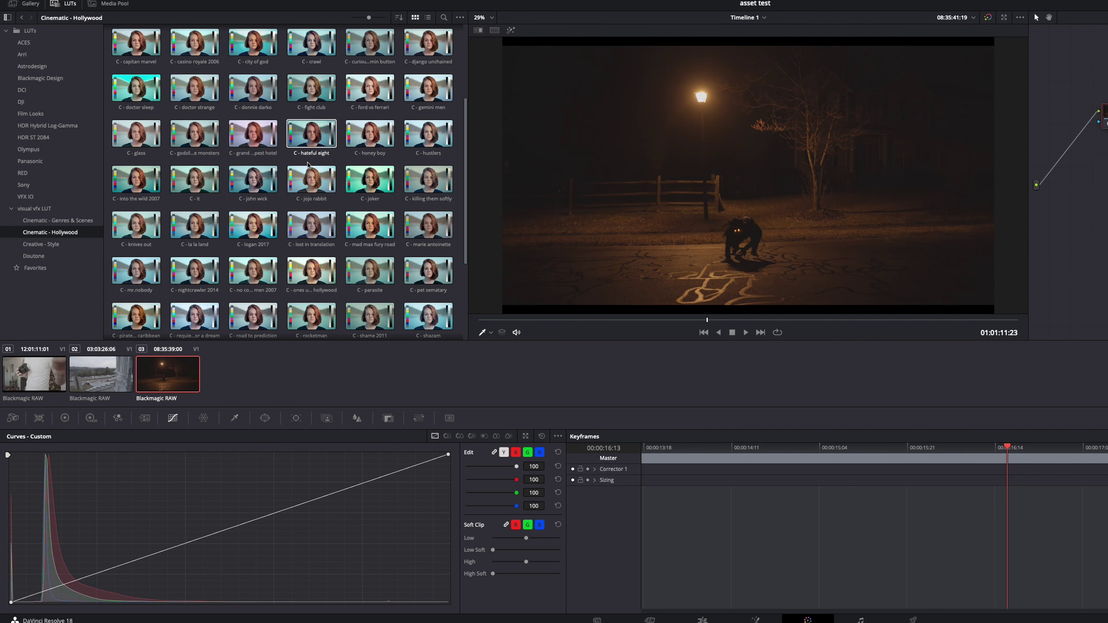
key("Up")
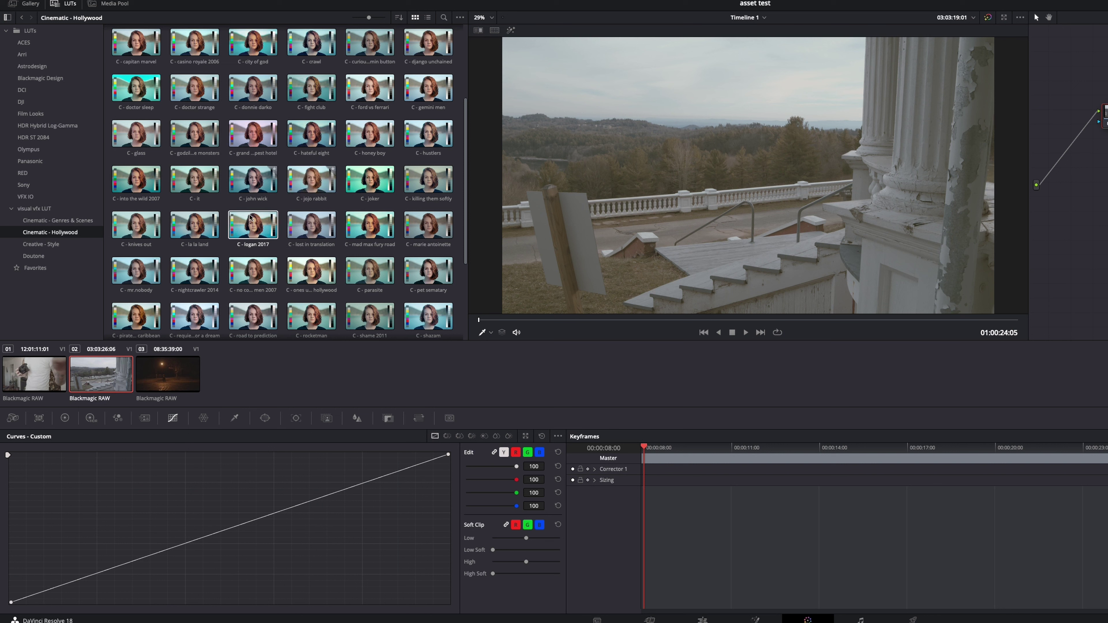
Open the Creative - Style LUT folder and scroll through its previews on the porch clip.
left_click(54, 247)
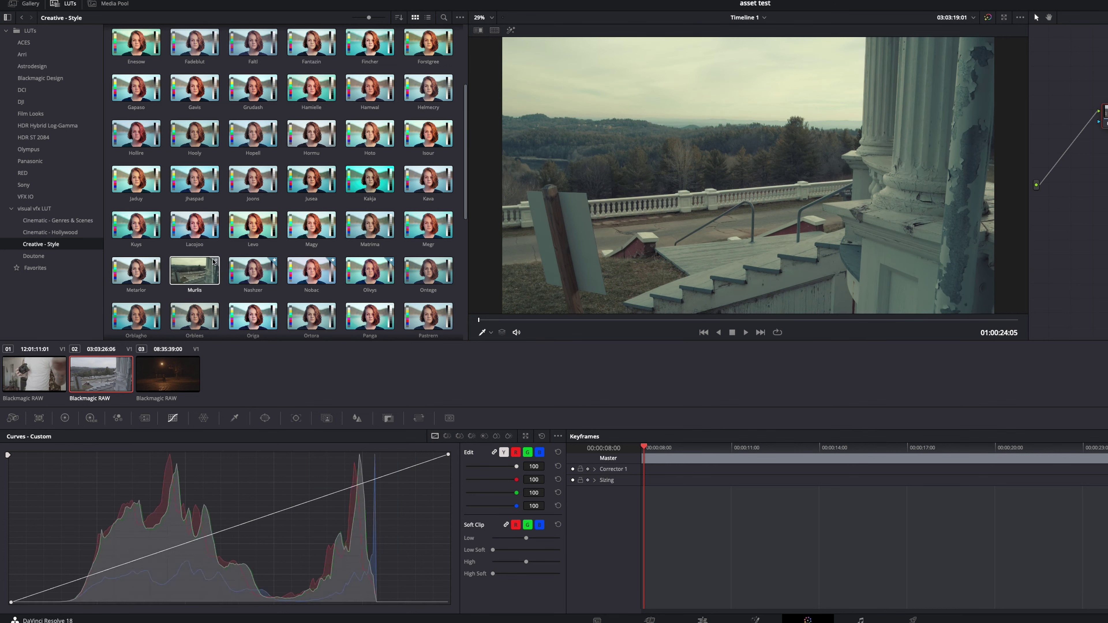
scroll(307, 310, "down", 6)
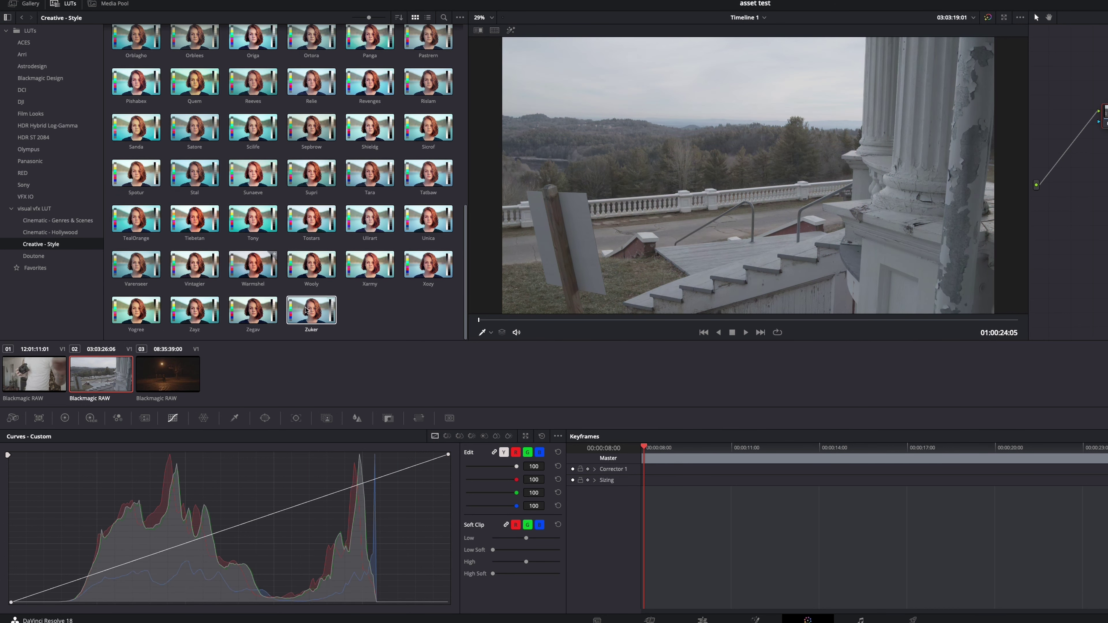
Open the Doutone LUT folder and load the night street clip to preview them.
left_click(51, 256)
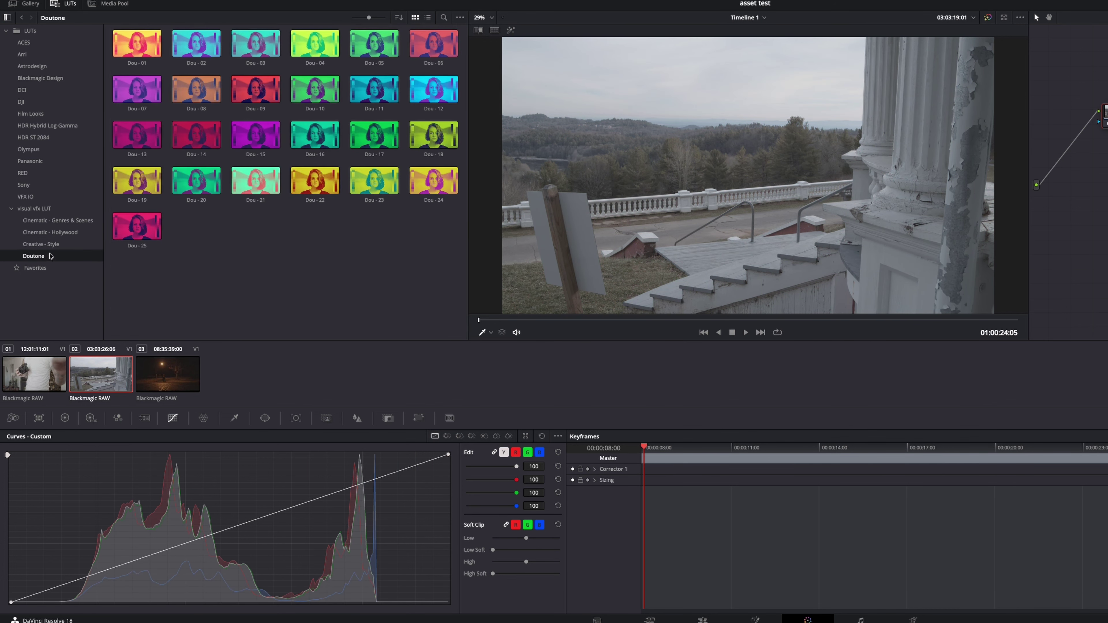
left_click(177, 367)
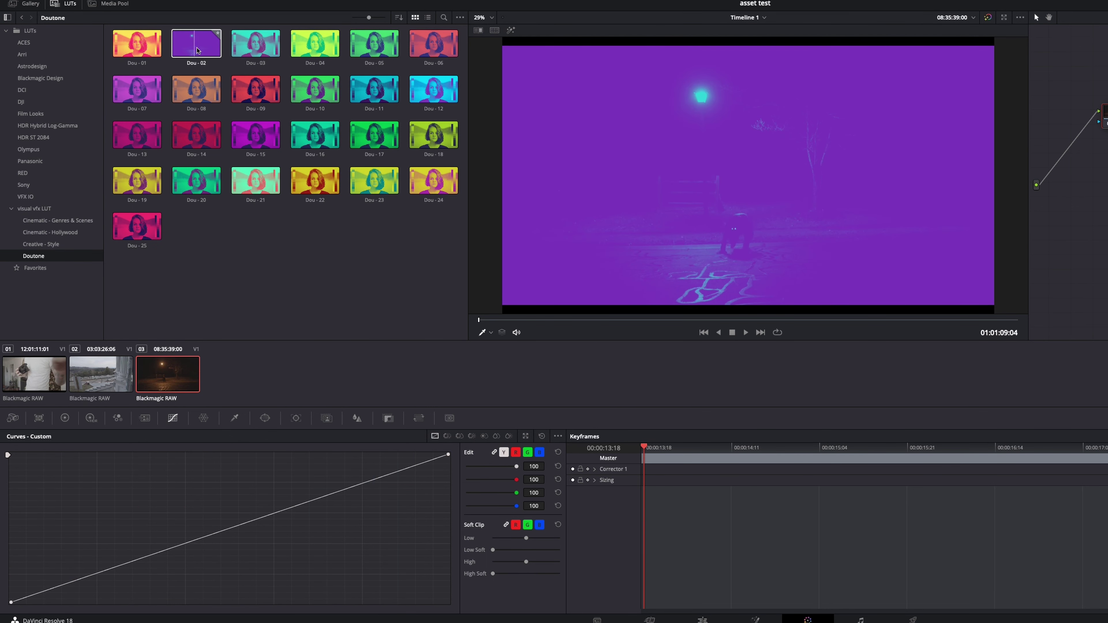